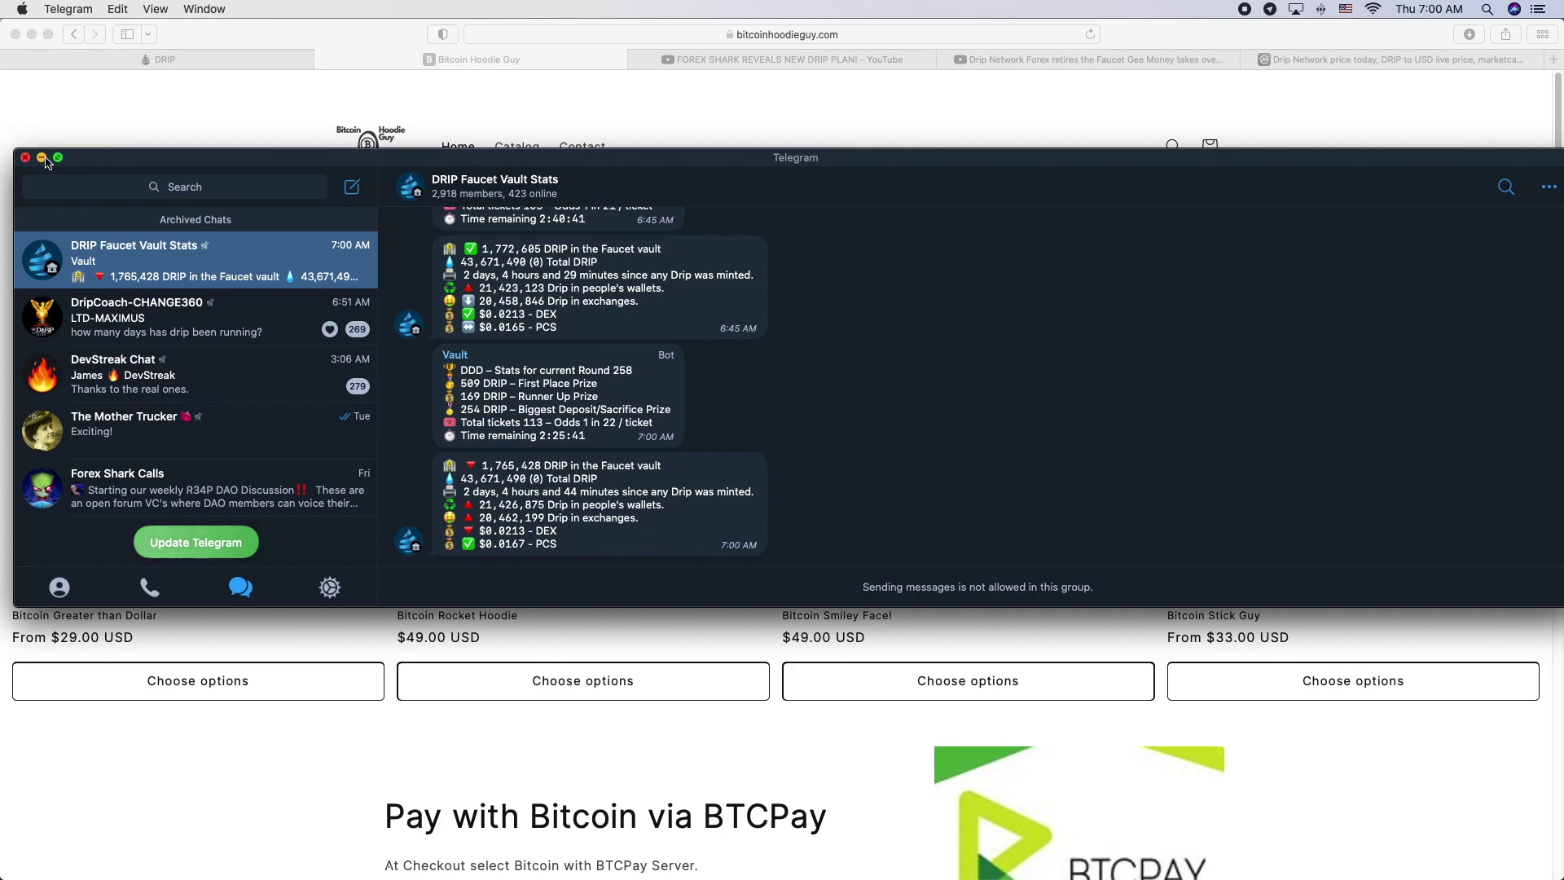
- Minimize the Telegram DRIP Faucet Vault Stats window to reveal the Bitcoin Hoodie Guy page
click(41, 158)
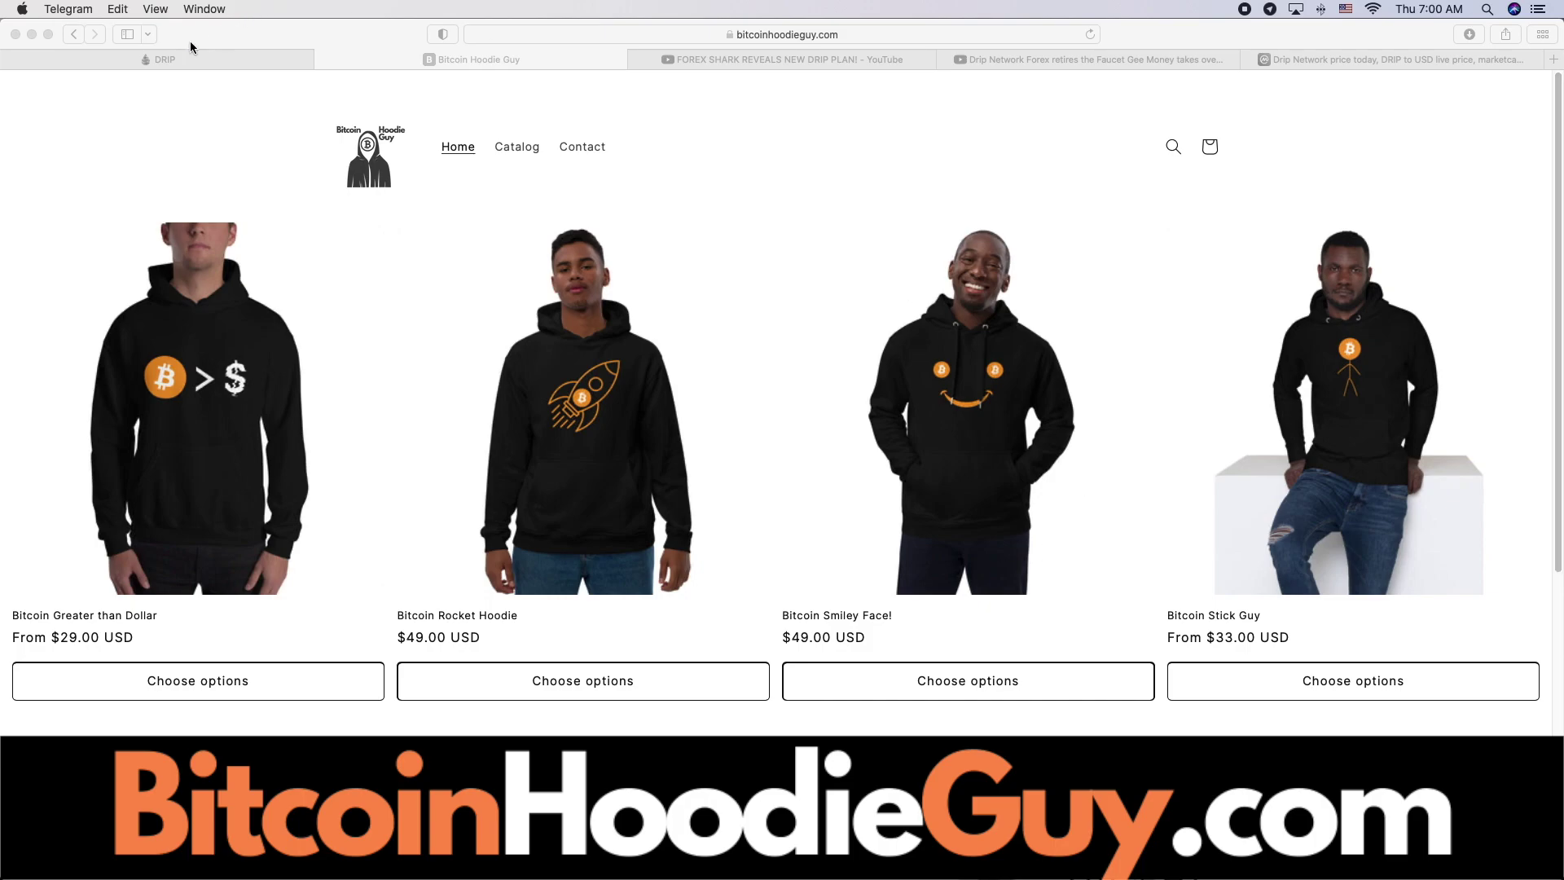
- Pass the paused YouTube faucet video and reach the DRIP-FALLACY 529,410,862 deposit dashboard
click(166, 59)
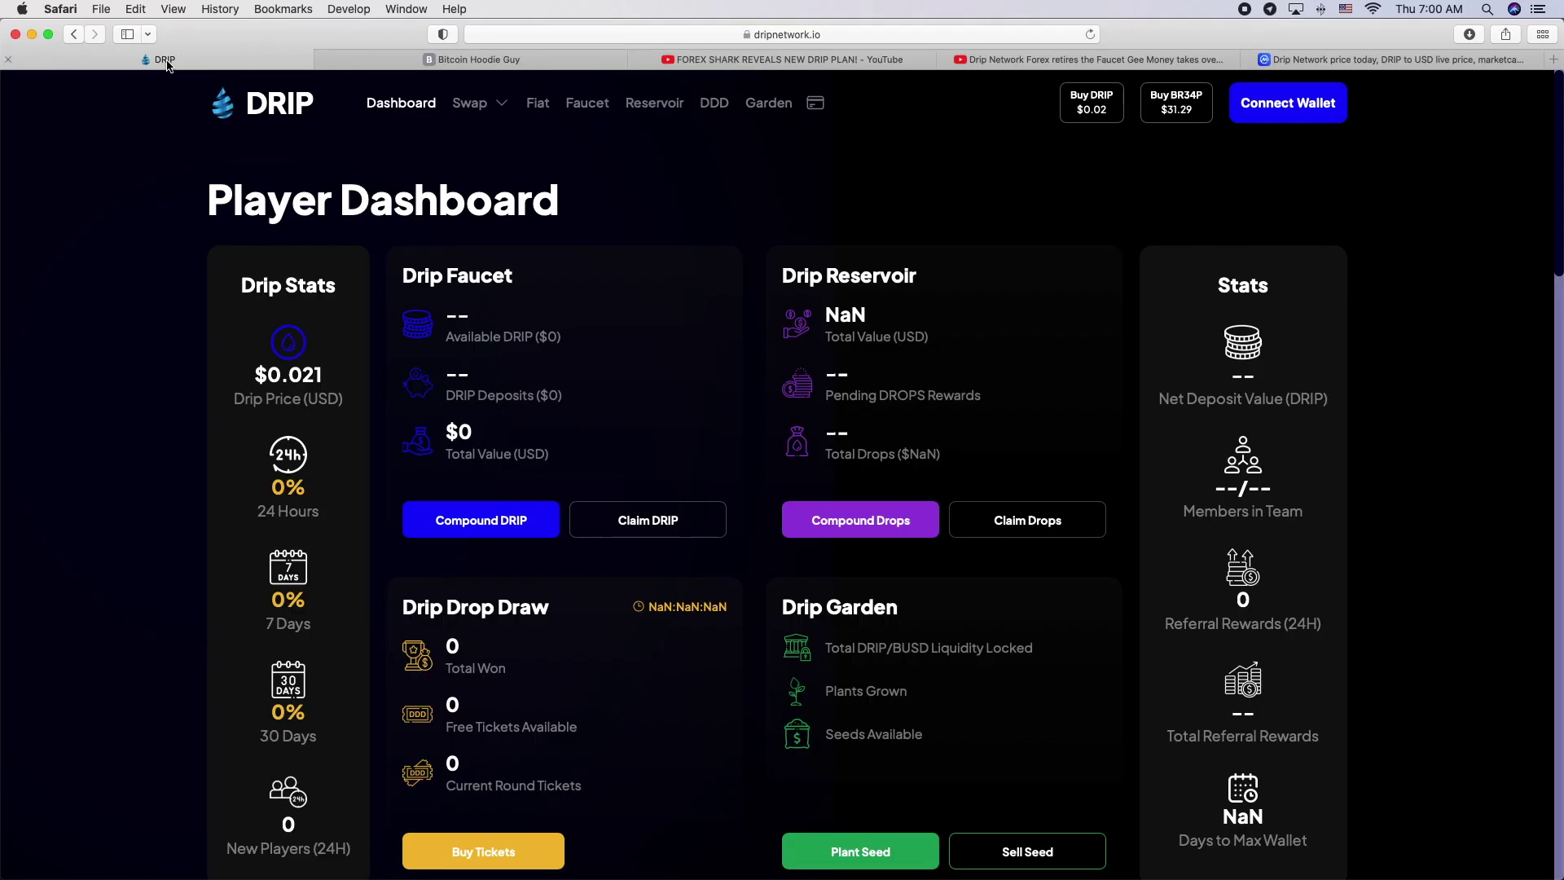
click(743, 61)
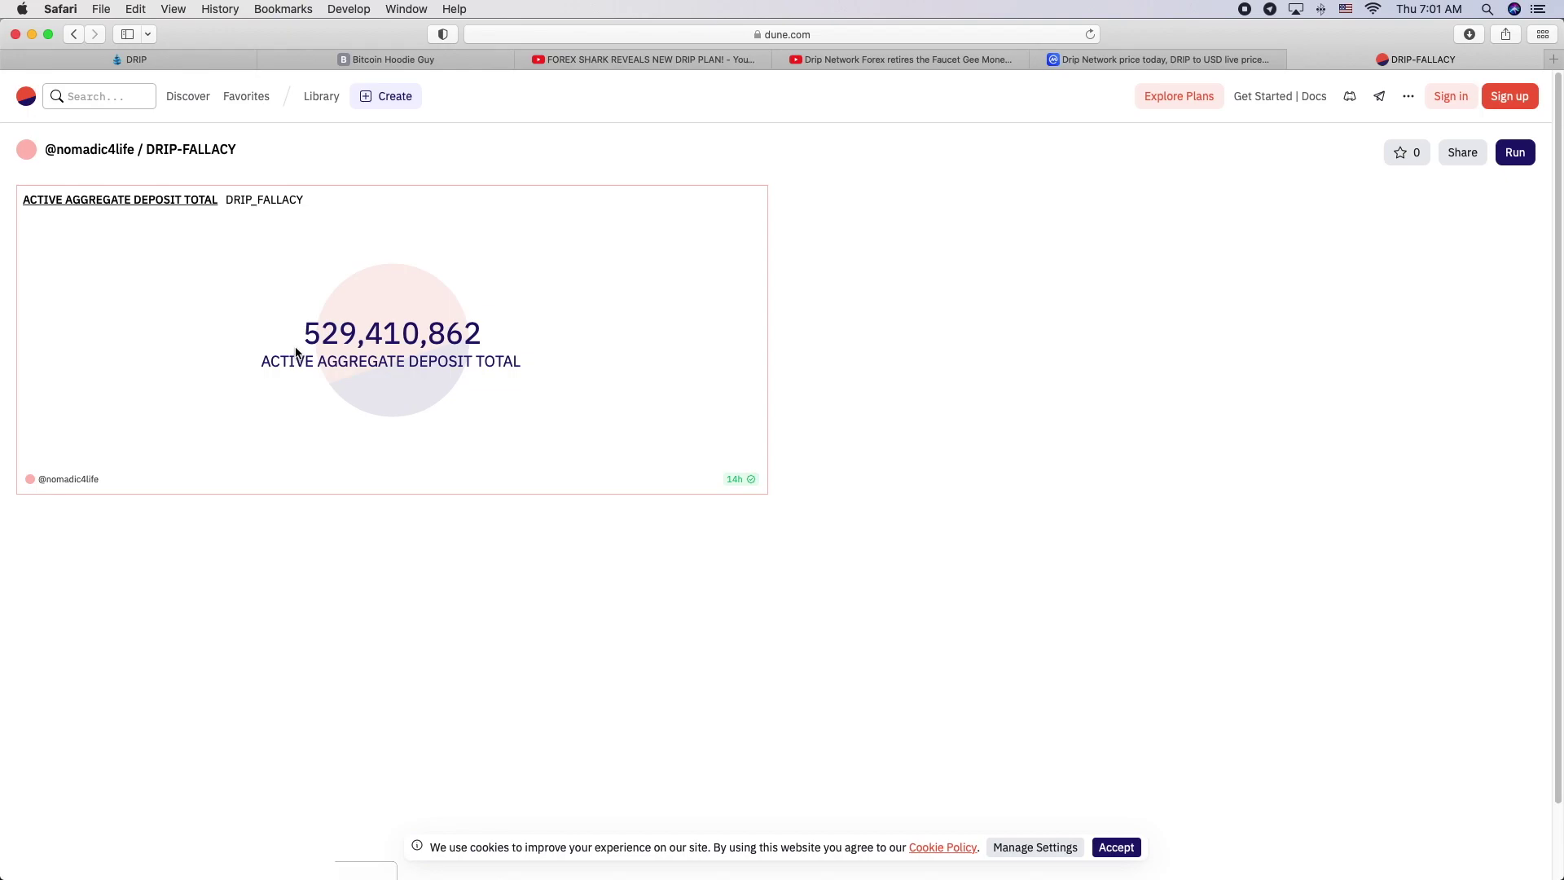
- Briefly highlight the 529,410,862 total, then switch to the 'Drip Network Forex retires the Faucet' video
double_click(364, 339)
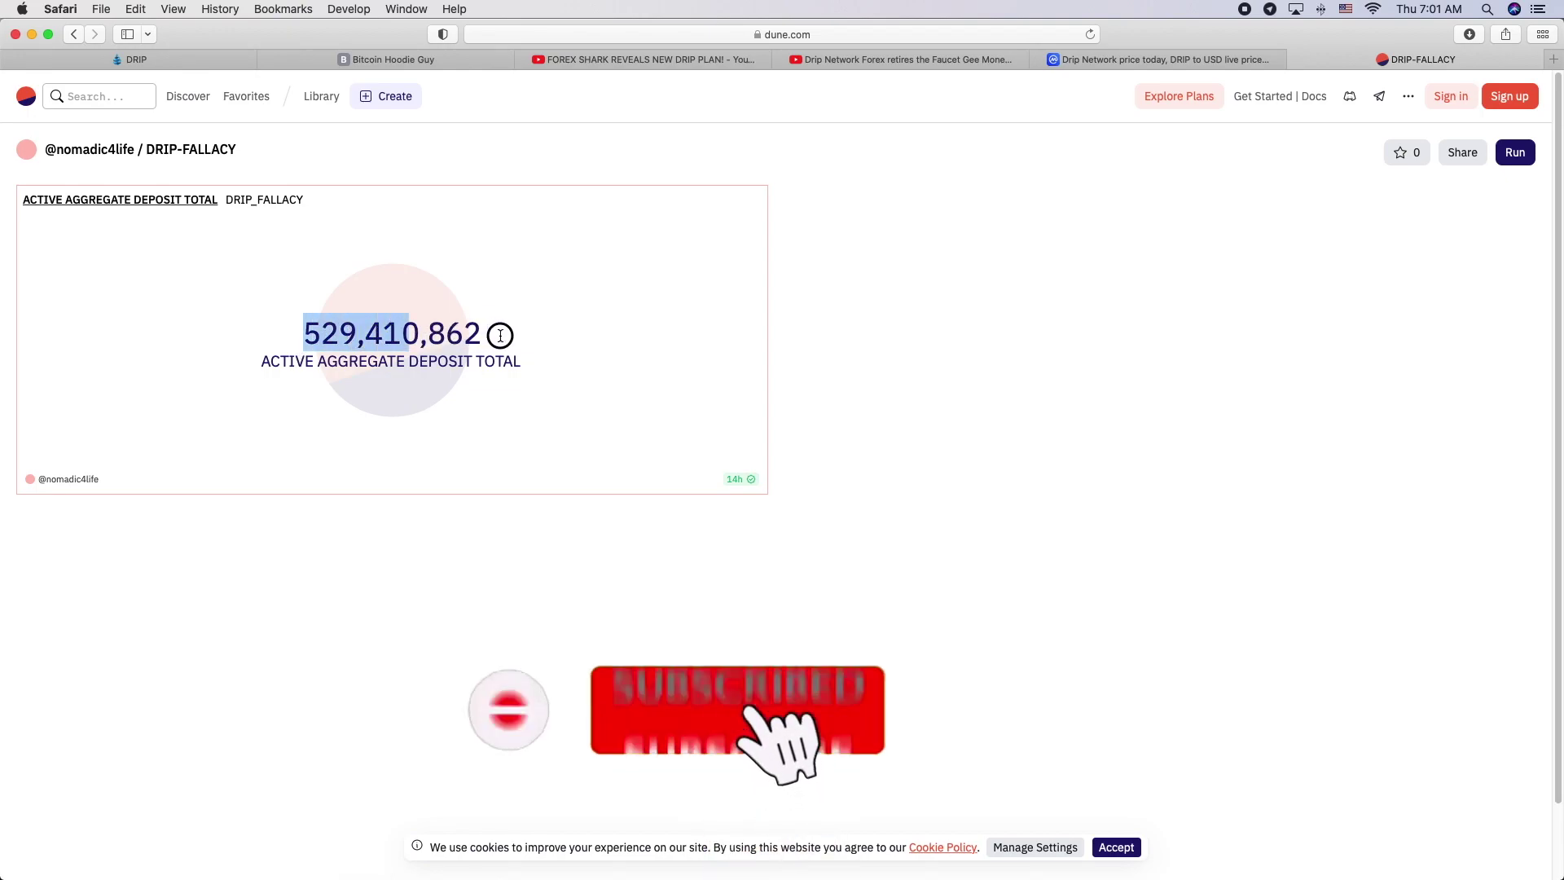
click(516, 331)
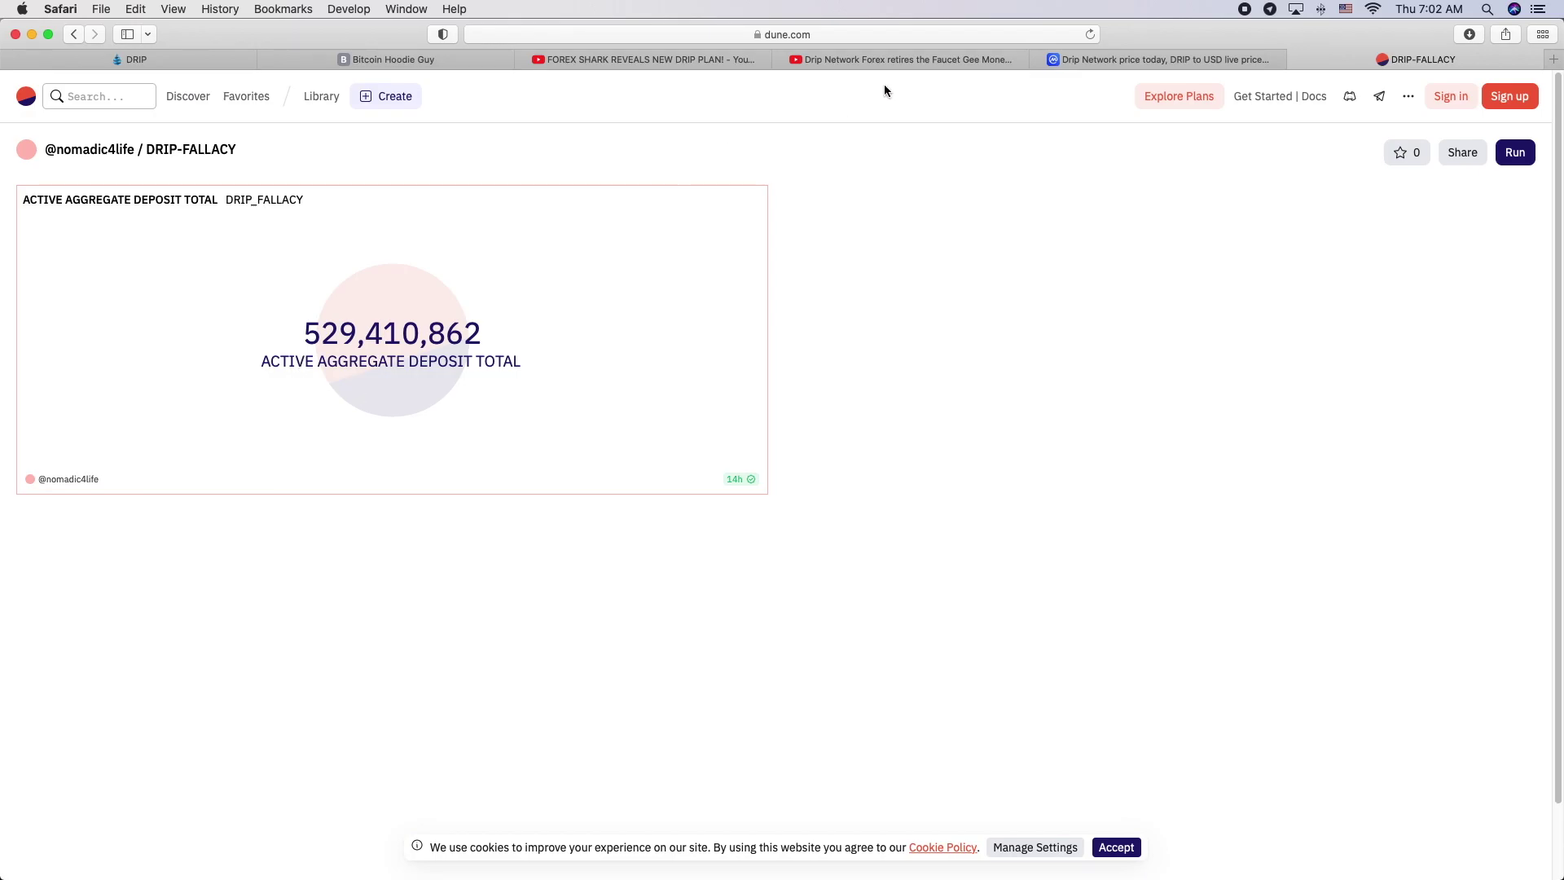
click(928, 64)
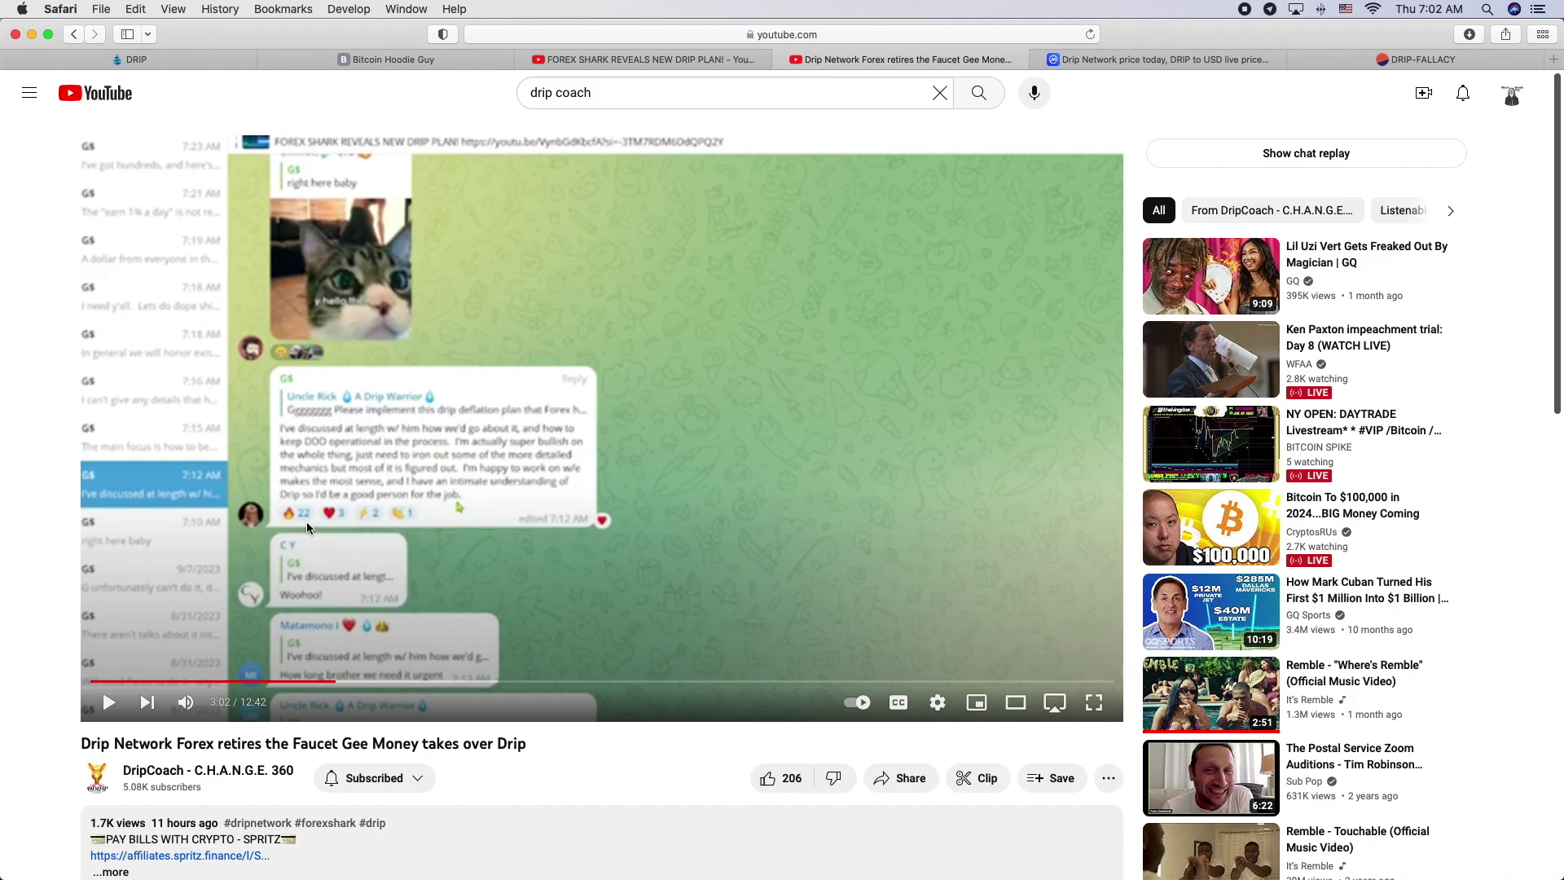
- Revisit the DRIP-FALLACY dashboard, then switch to the 'FOREX SHARK REVEALS NEW DRIP PLAN!' video
click(1153, 57)
click(1346, 59)
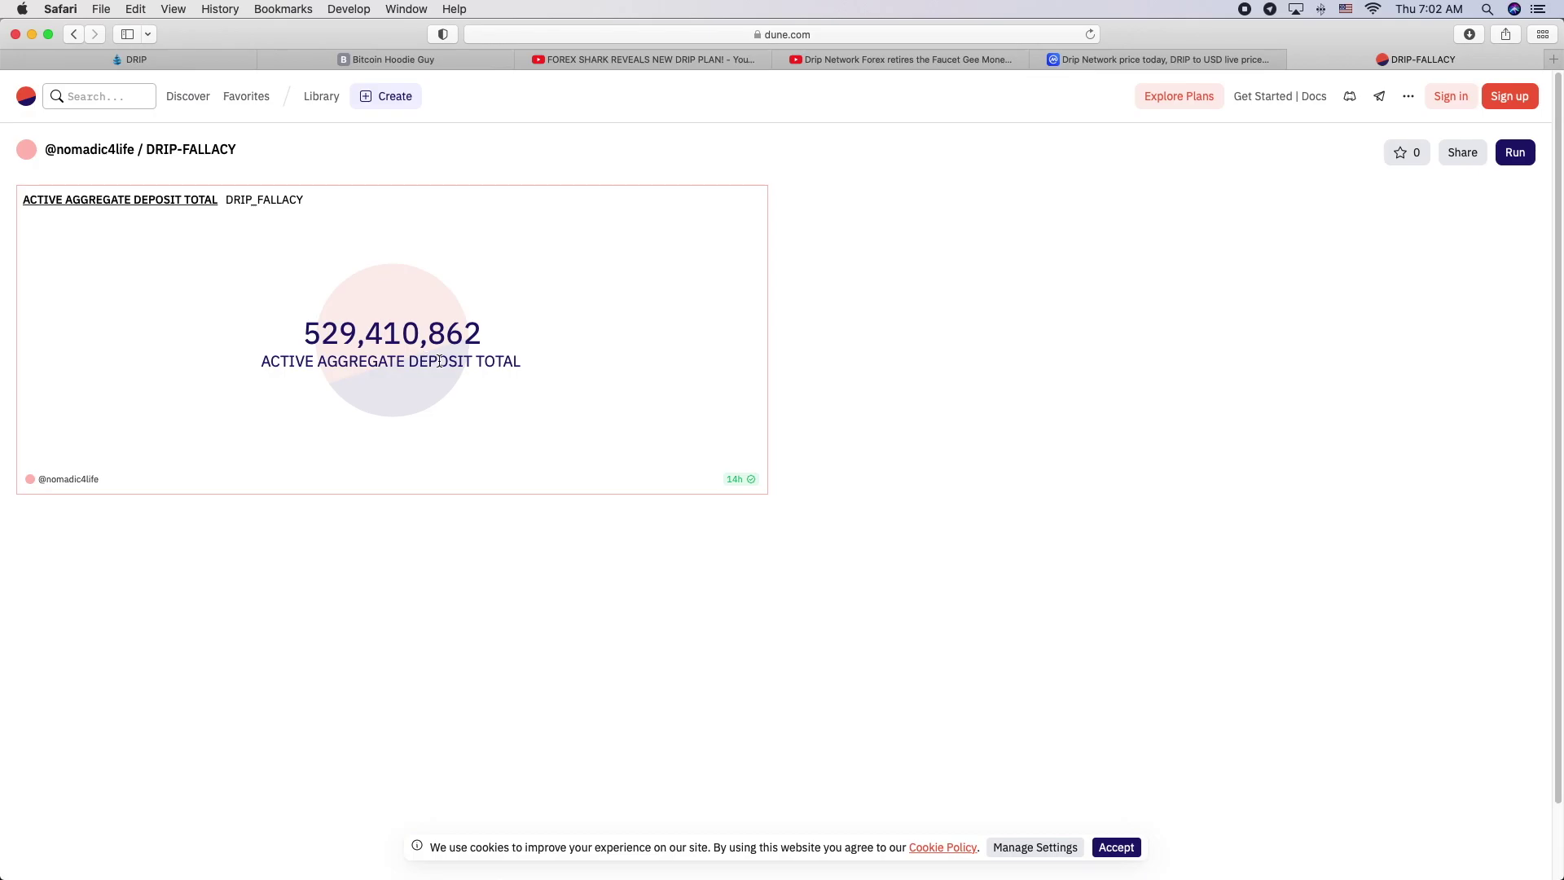
click(625, 57)
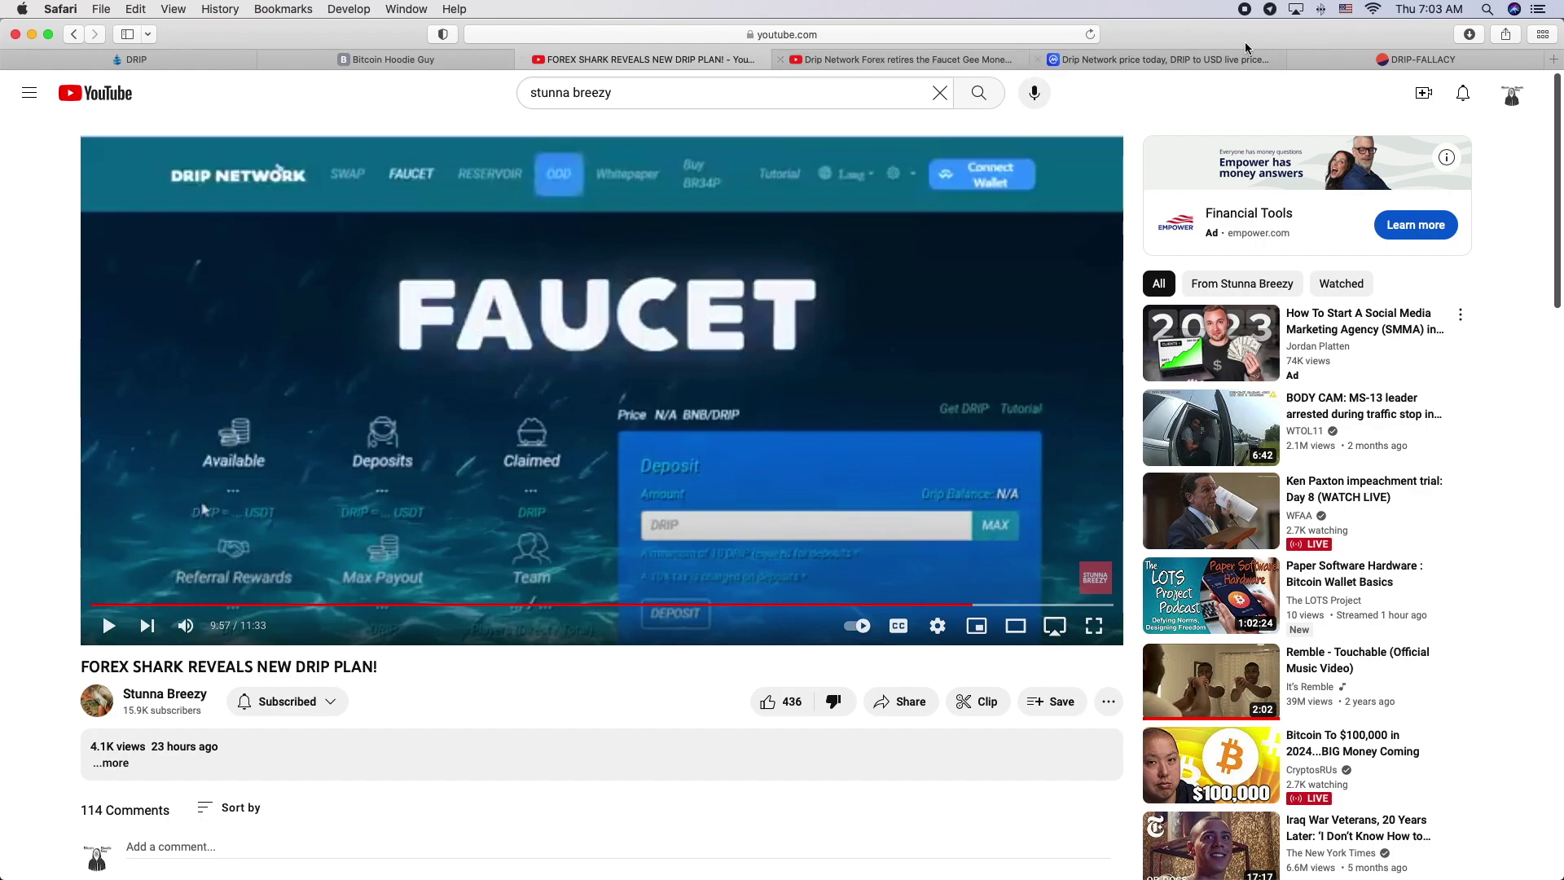
- Return to the DRIP-FALLACY dashboard and highlight the millions, 529,410, in the deposit total
click(1454, 61)
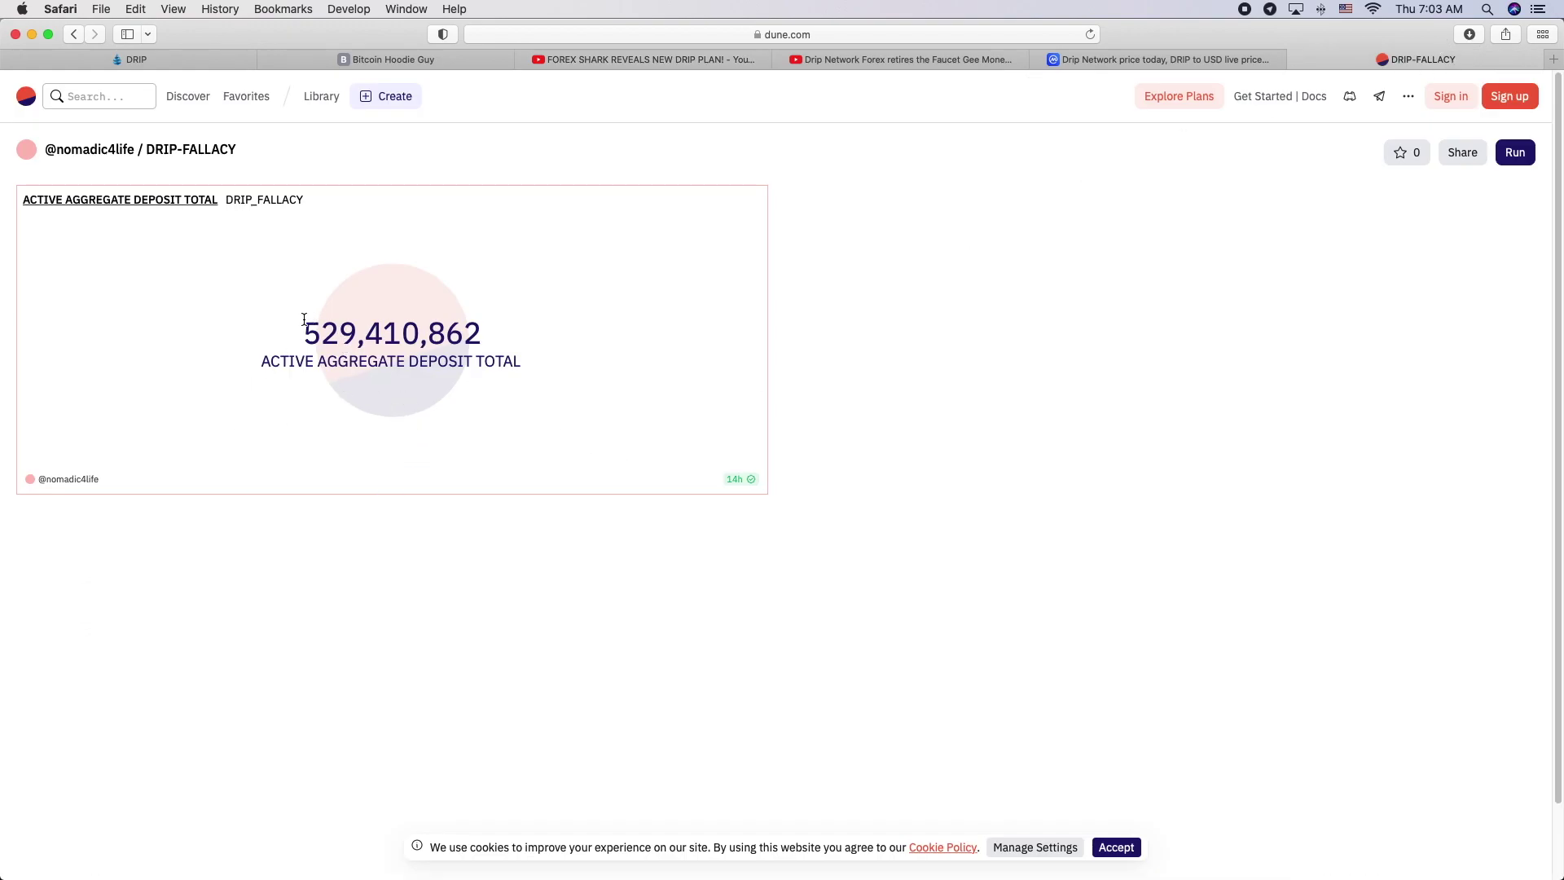
click(338, 330)
drag(338, 330, 501, 328)
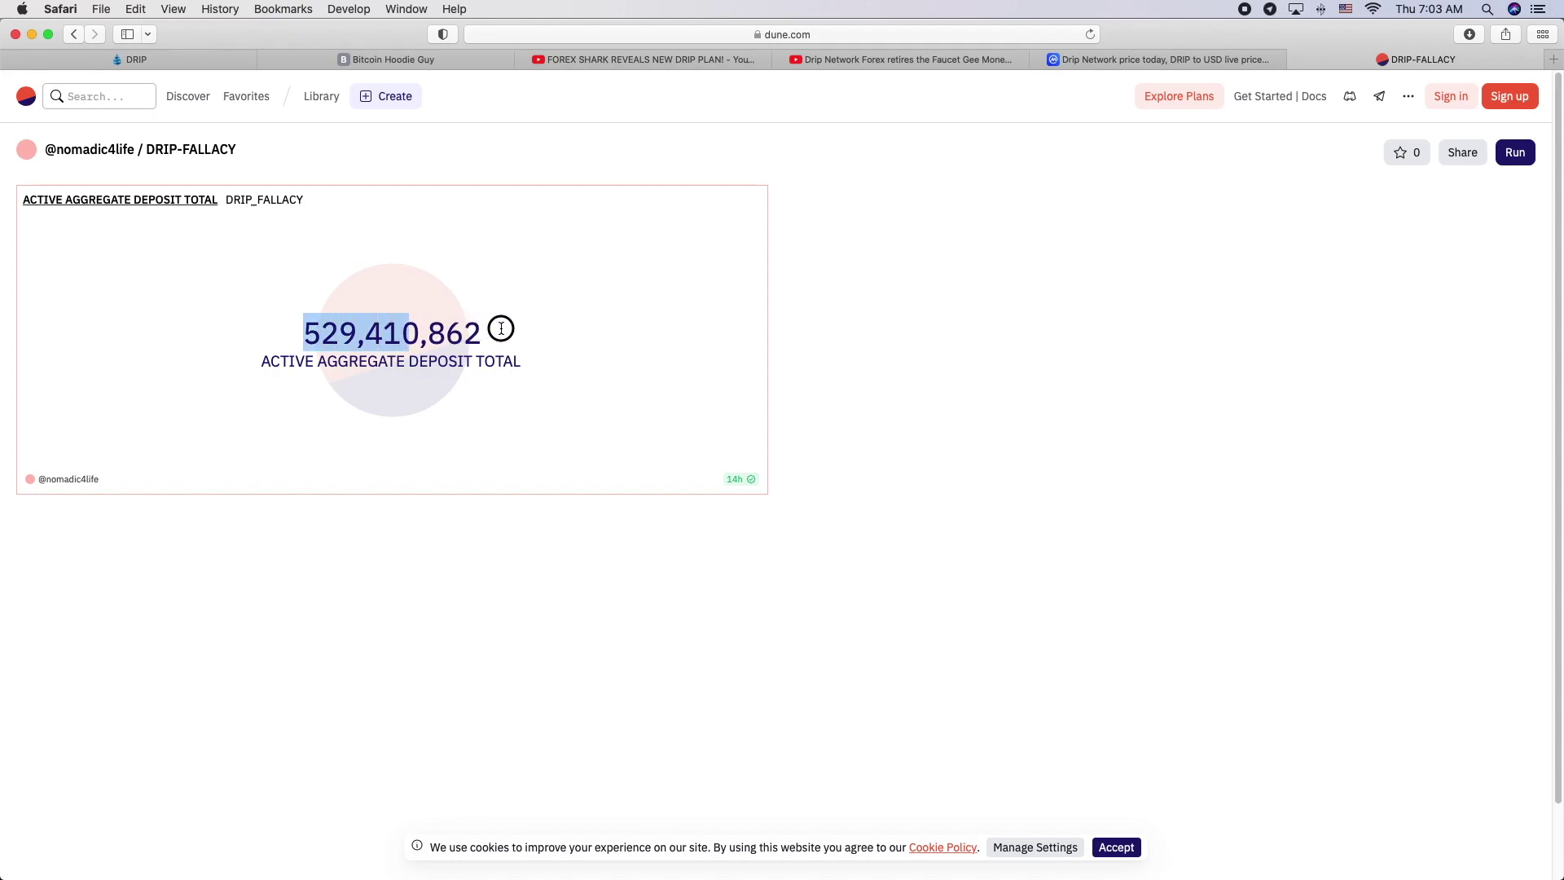
click(312, 333)
drag(310, 332, 516, 336)
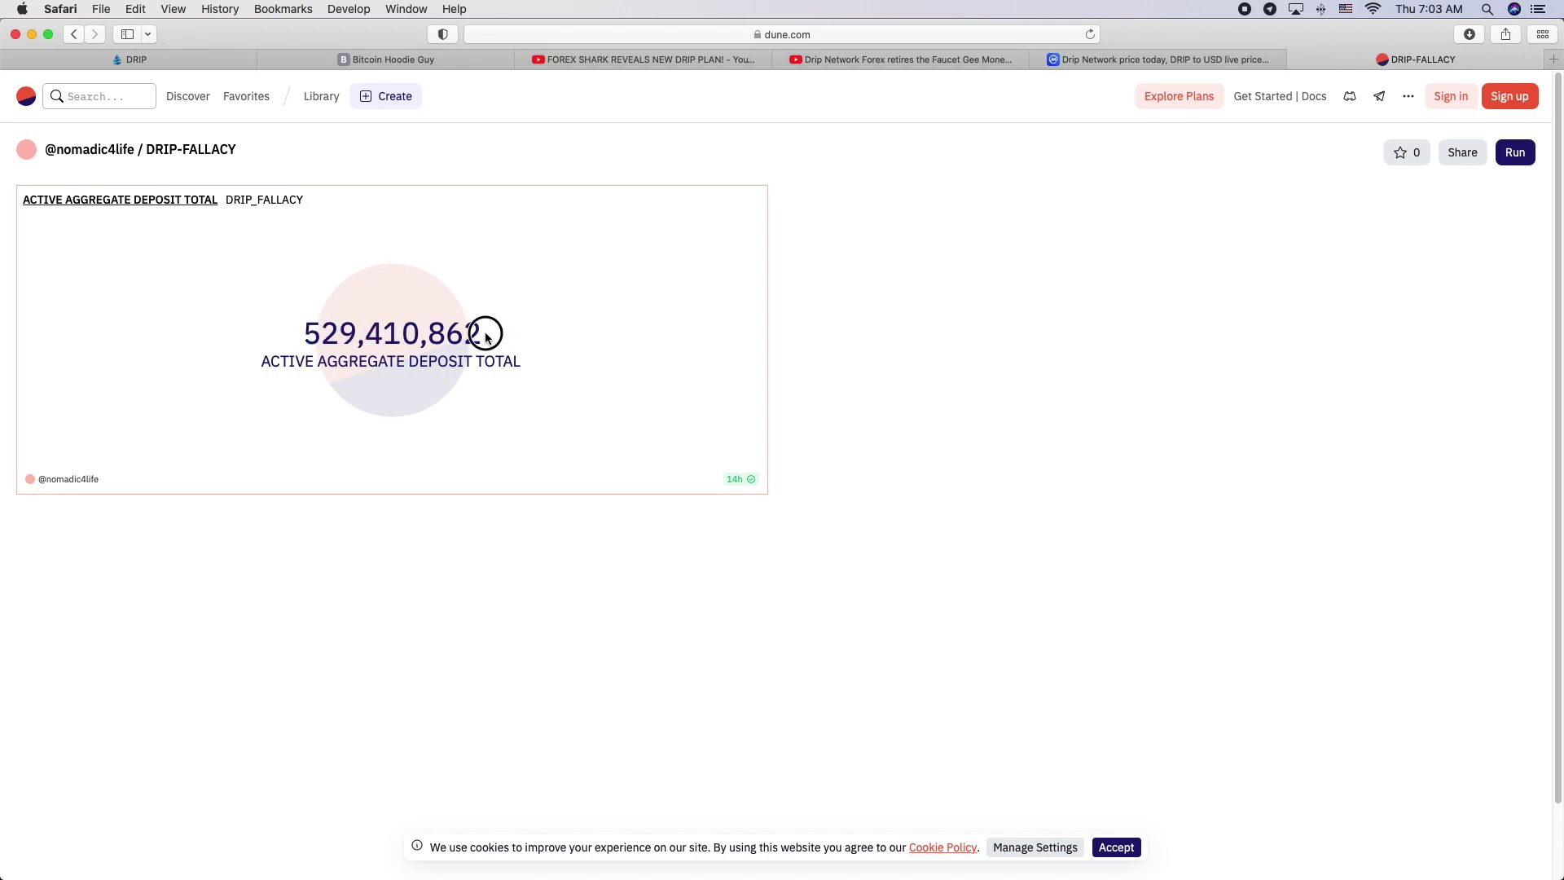
mouse_move(487, 331)
mouse_down()
mouse_move(289, 331)
mouse_move(568, 337)
mouse_up()
click(288, 331)
- Highlight 529,410 several more times, then switch to CoinMarketCap's Drip Network price page
click(305, 332)
click(306, 331)
drag(307, 330, 416, 330)
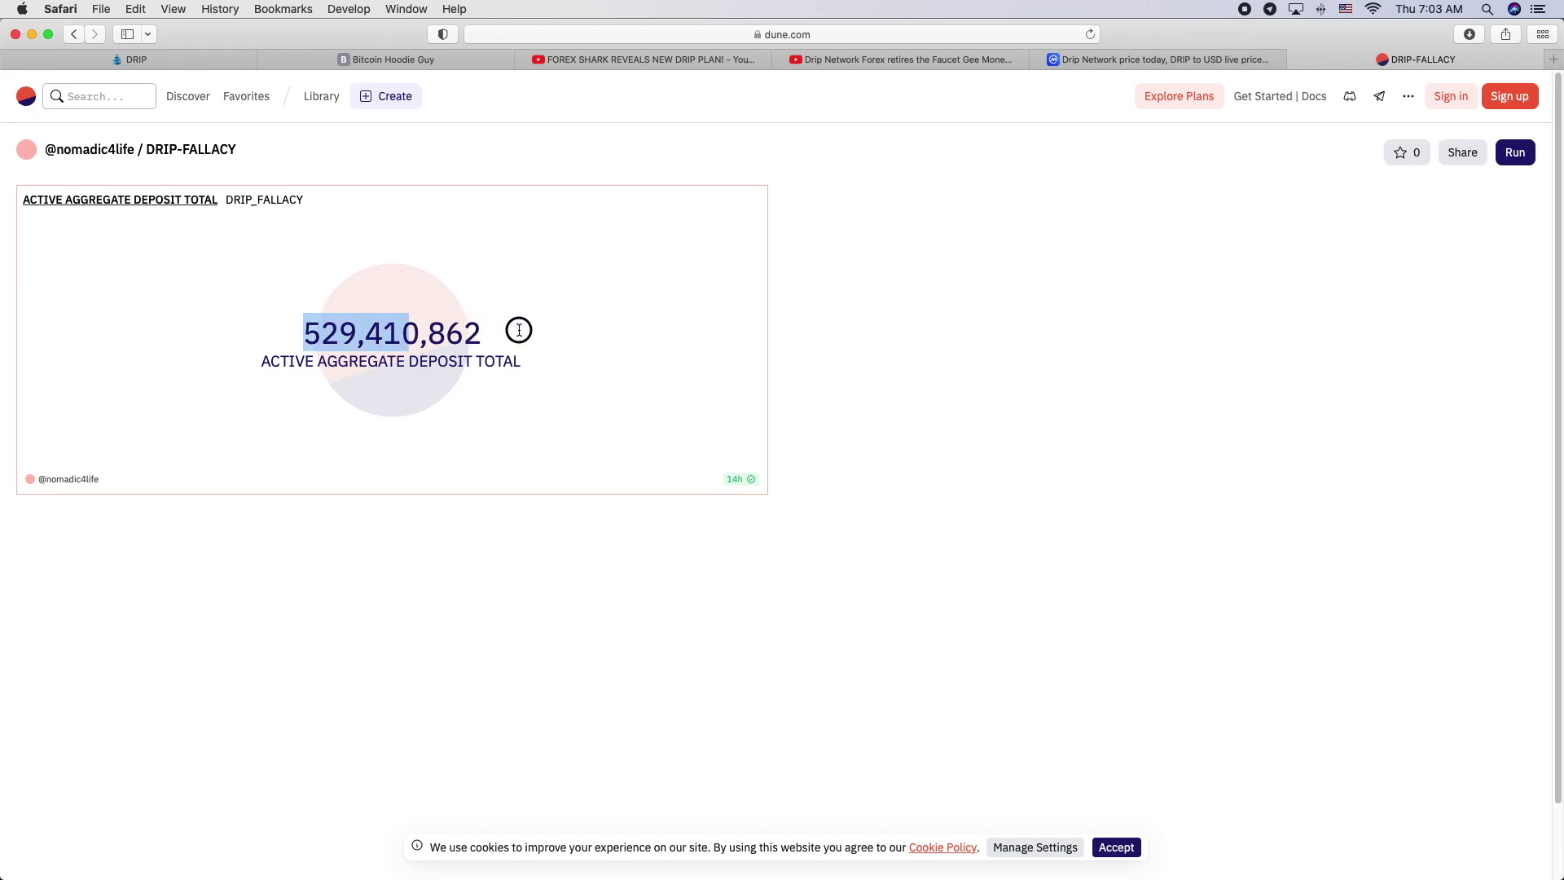
click(423, 334)
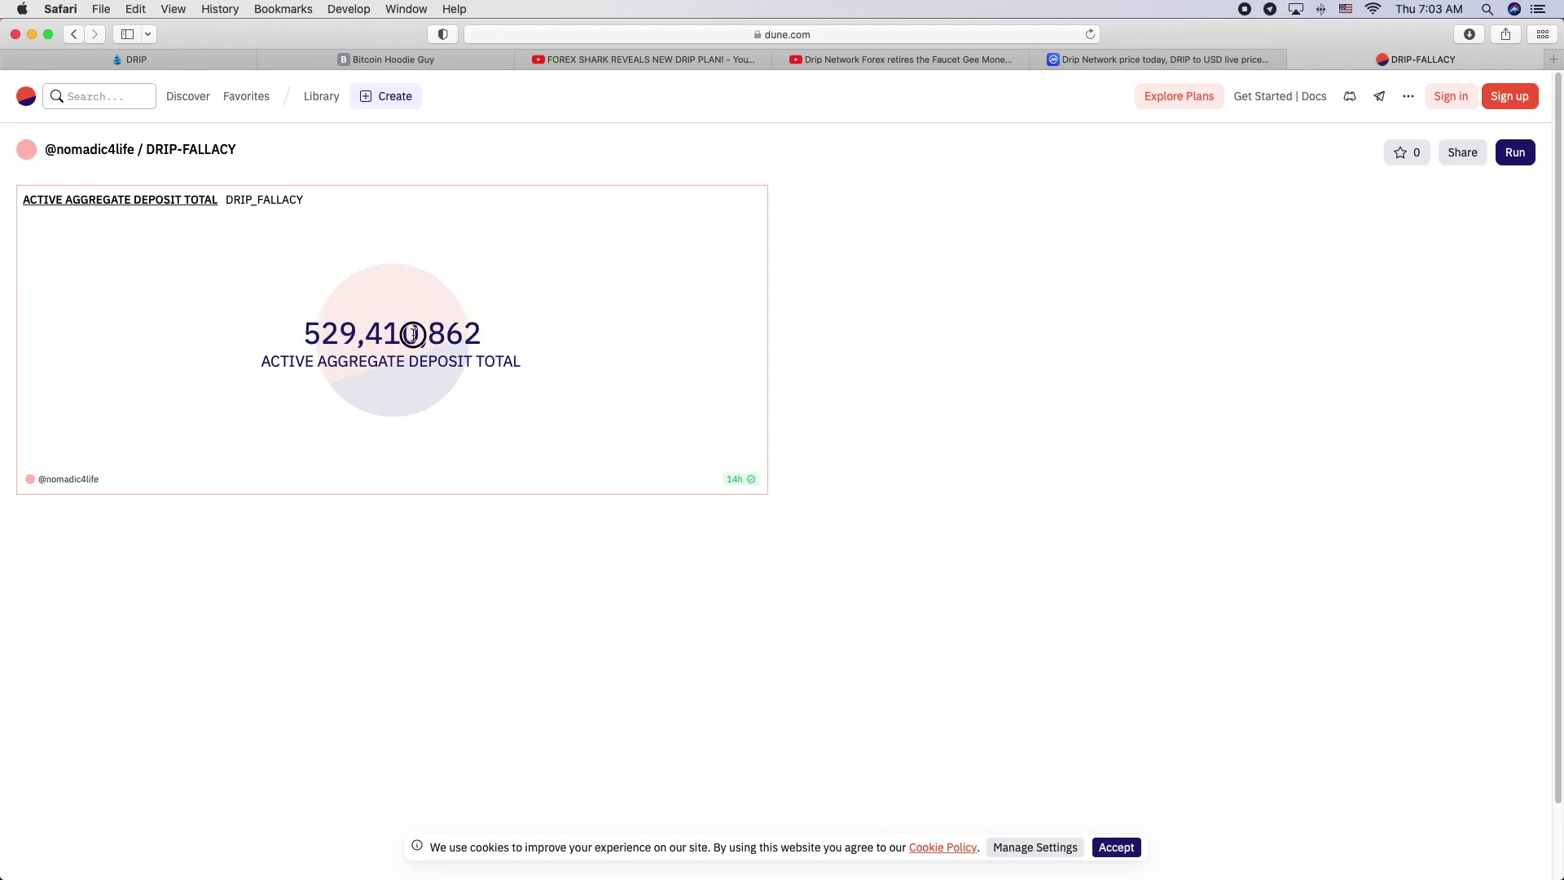
click(300, 333)
click(303, 330)
drag(308, 331, 465, 326)
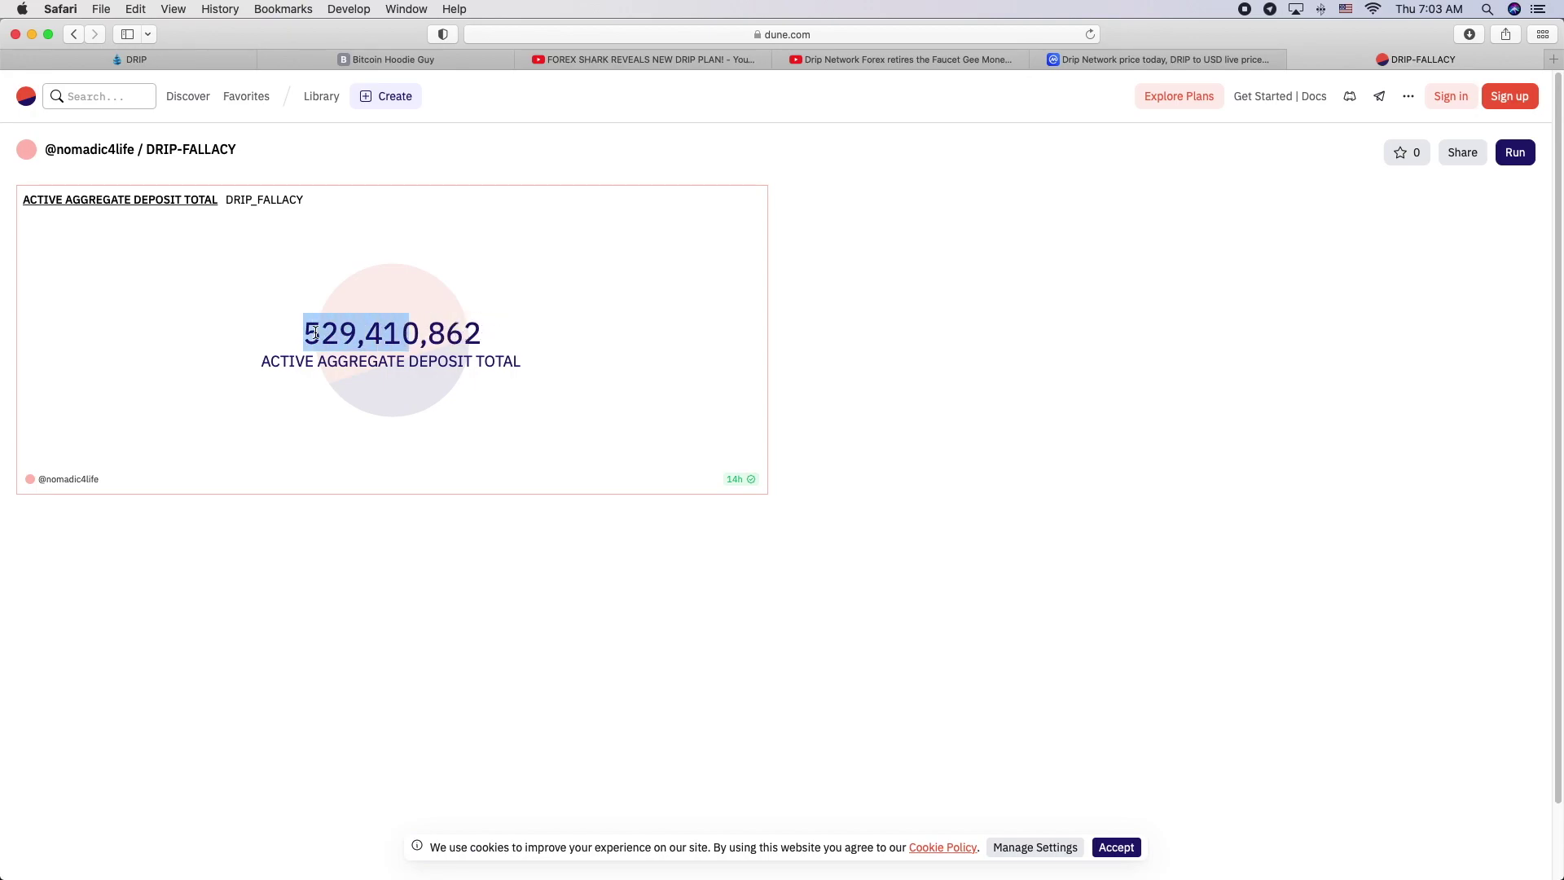
click(342, 333)
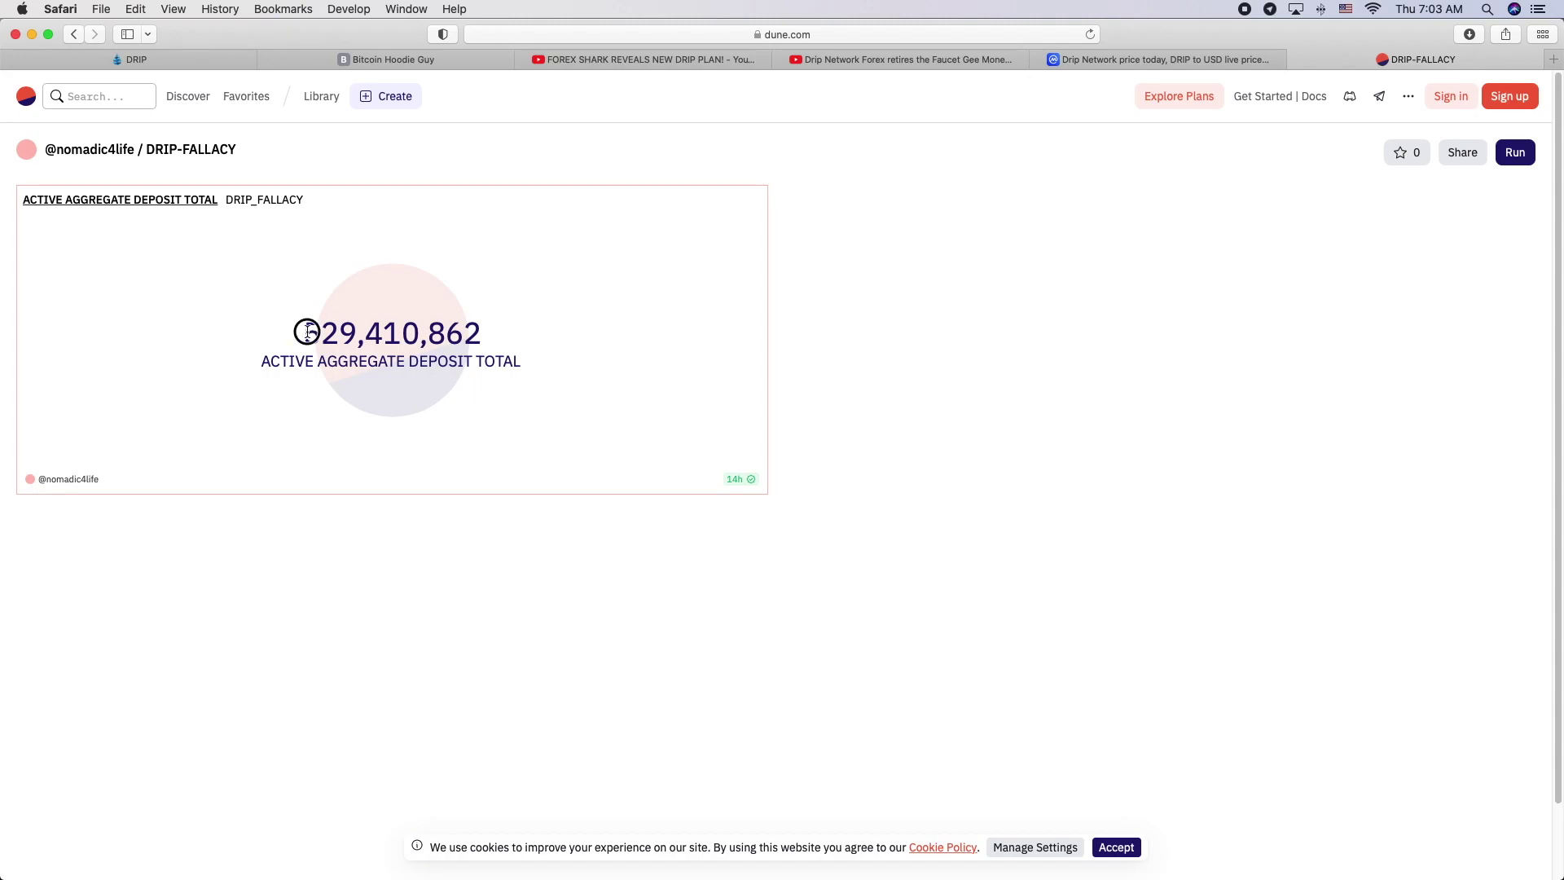
drag(308, 333, 506, 333)
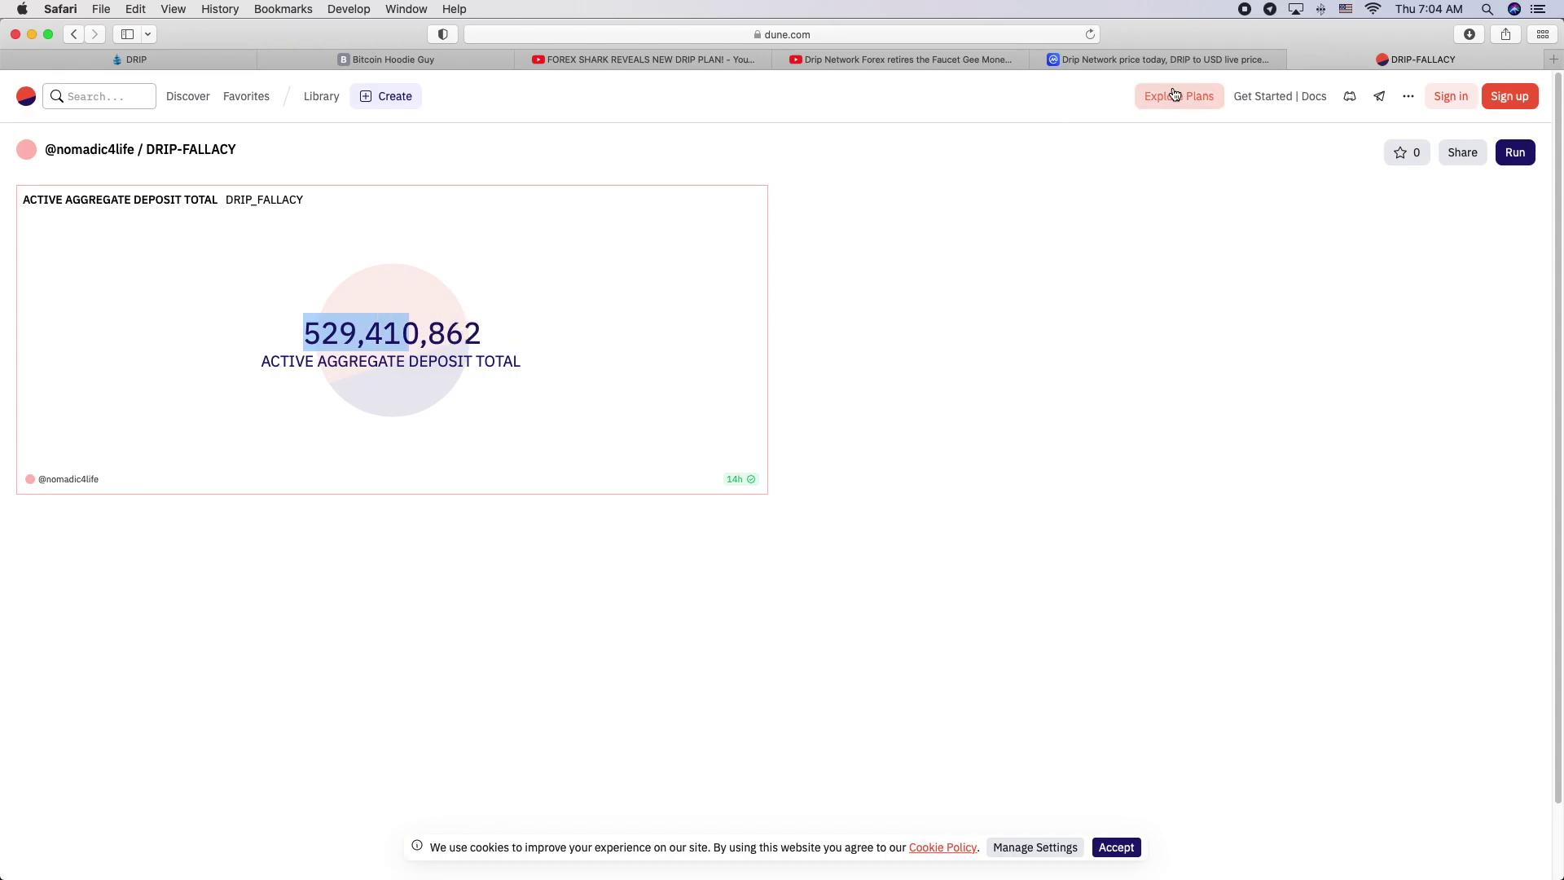
click(1162, 59)
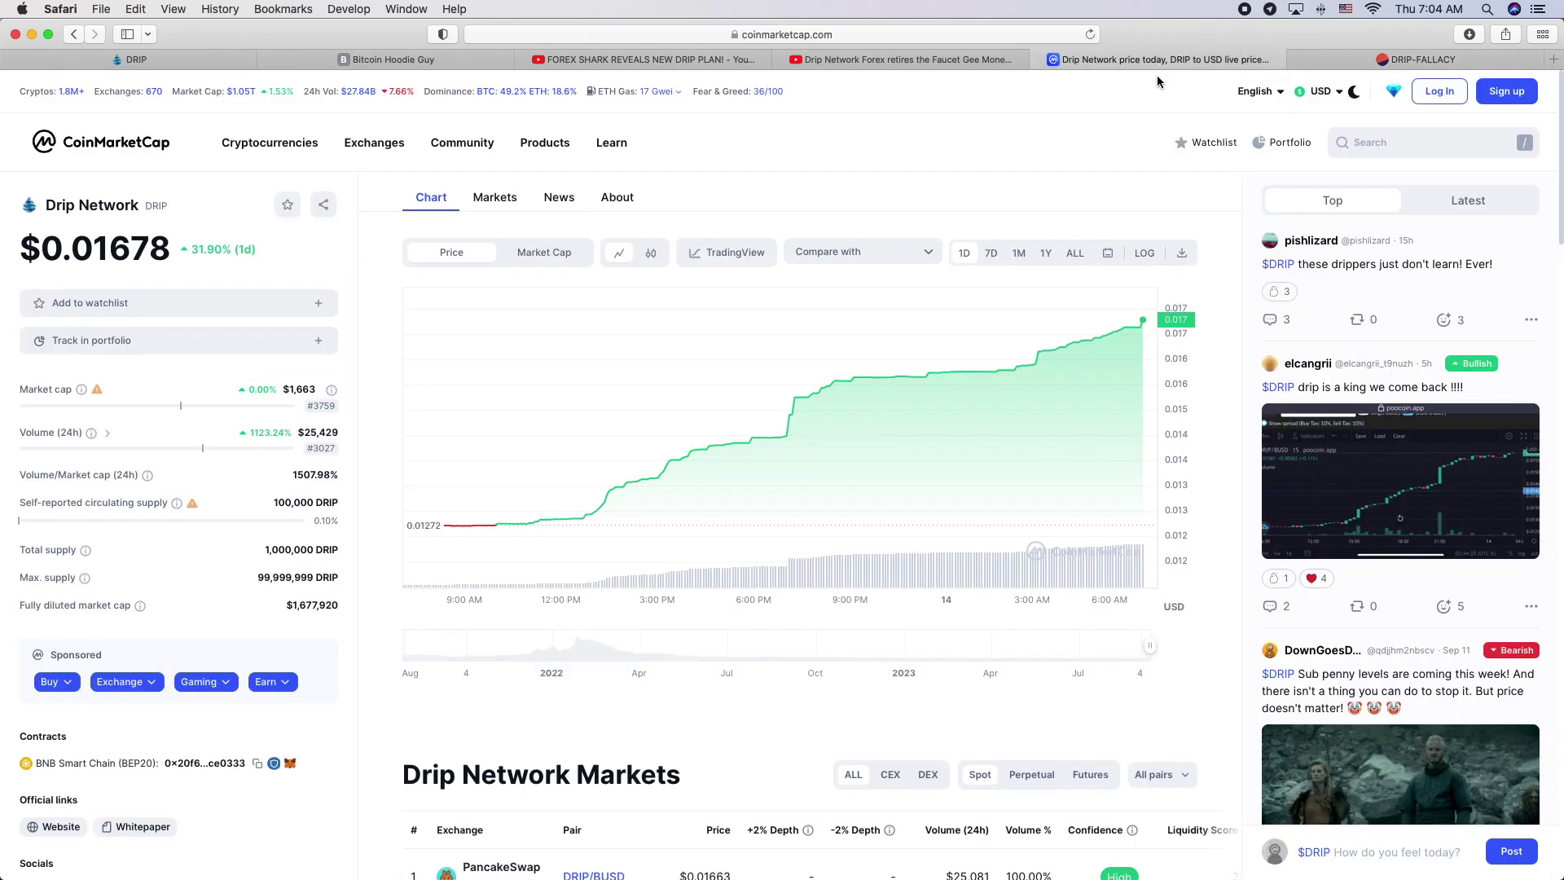
- Glance at the FOREX SHARK video and the DRIP price chart, then return to DRIP-FALLACY
click(611, 58)
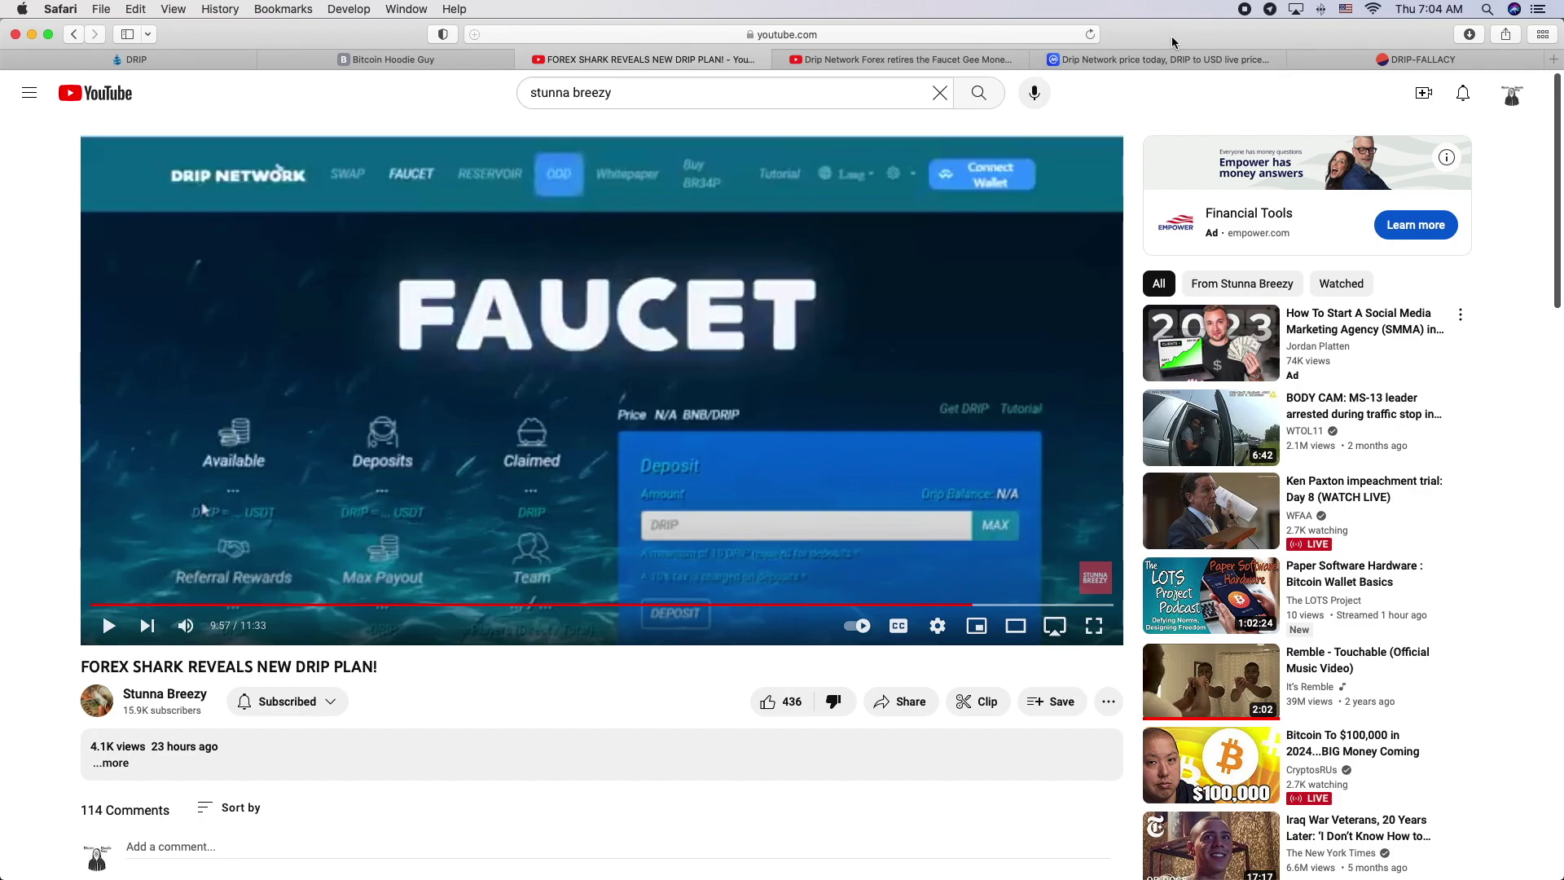
mouse_move(1162, 59)
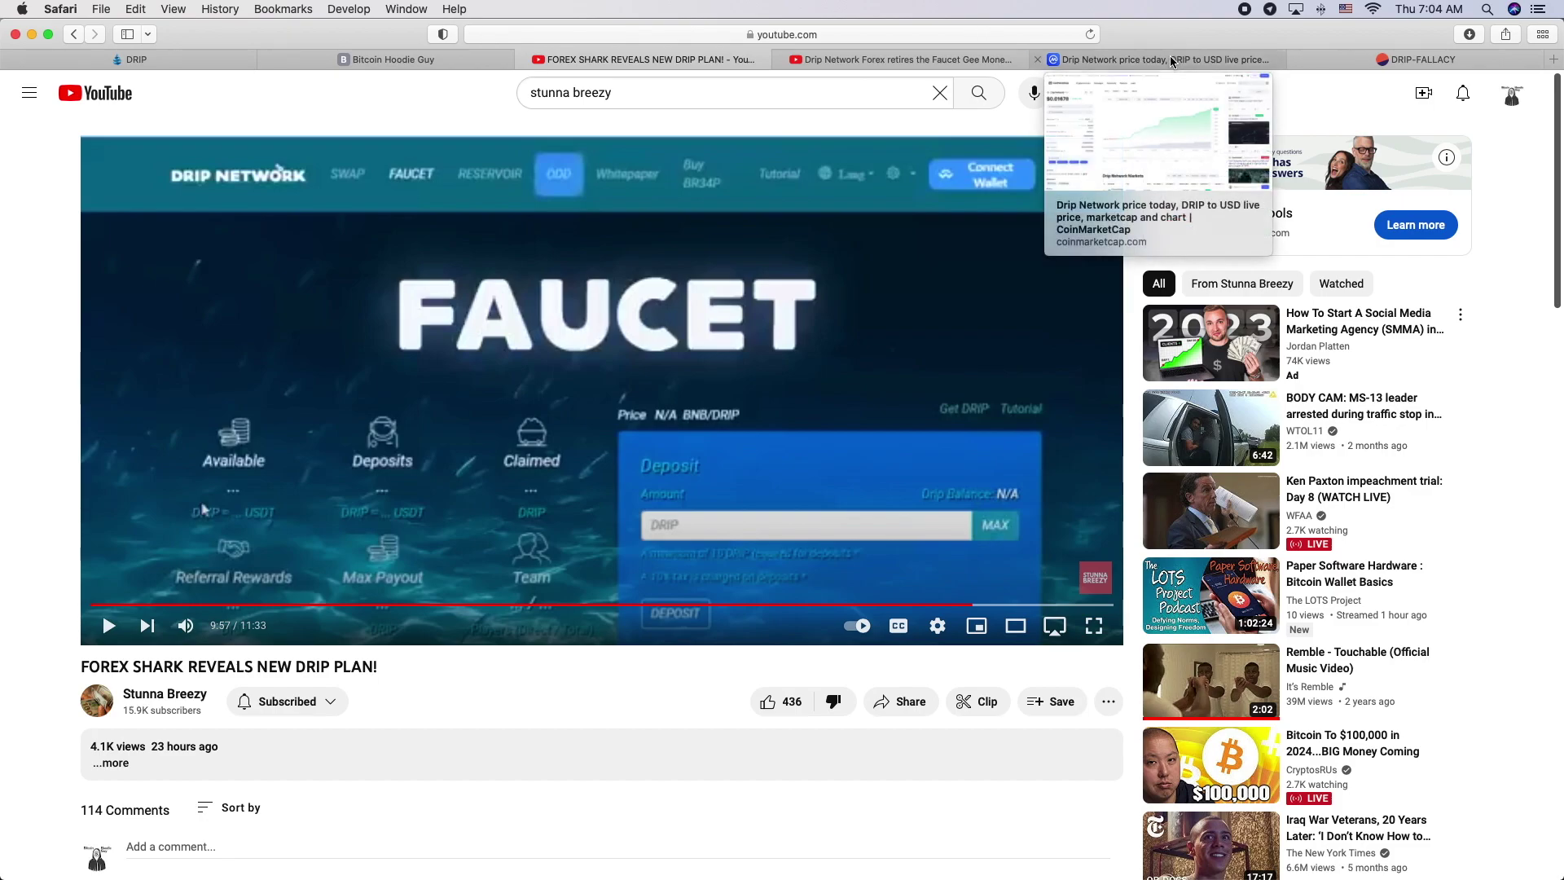
click(1173, 61)
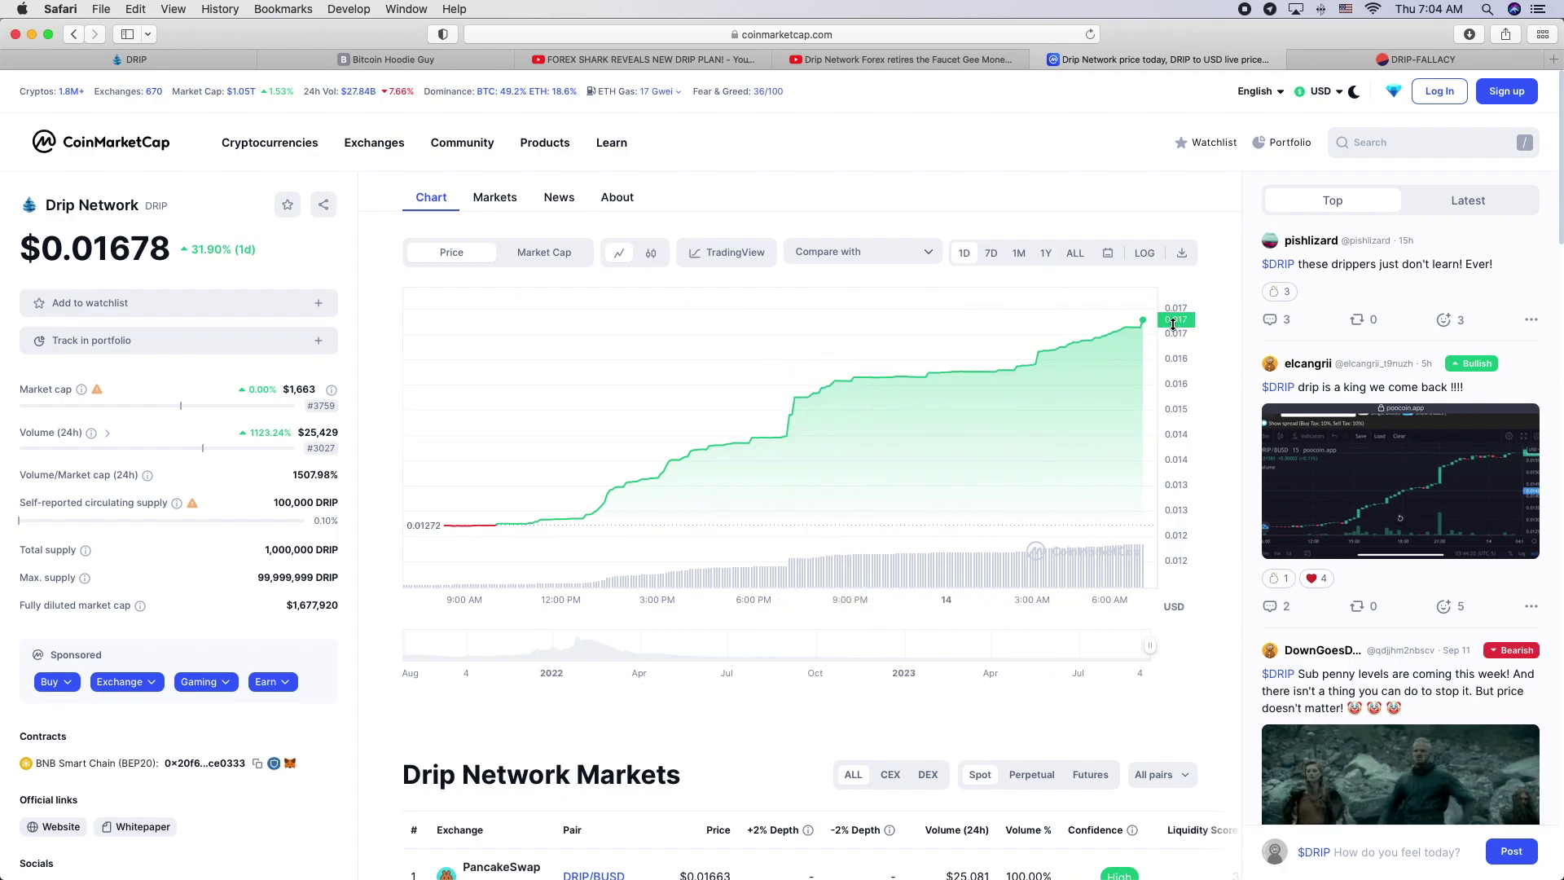
click(1416, 60)
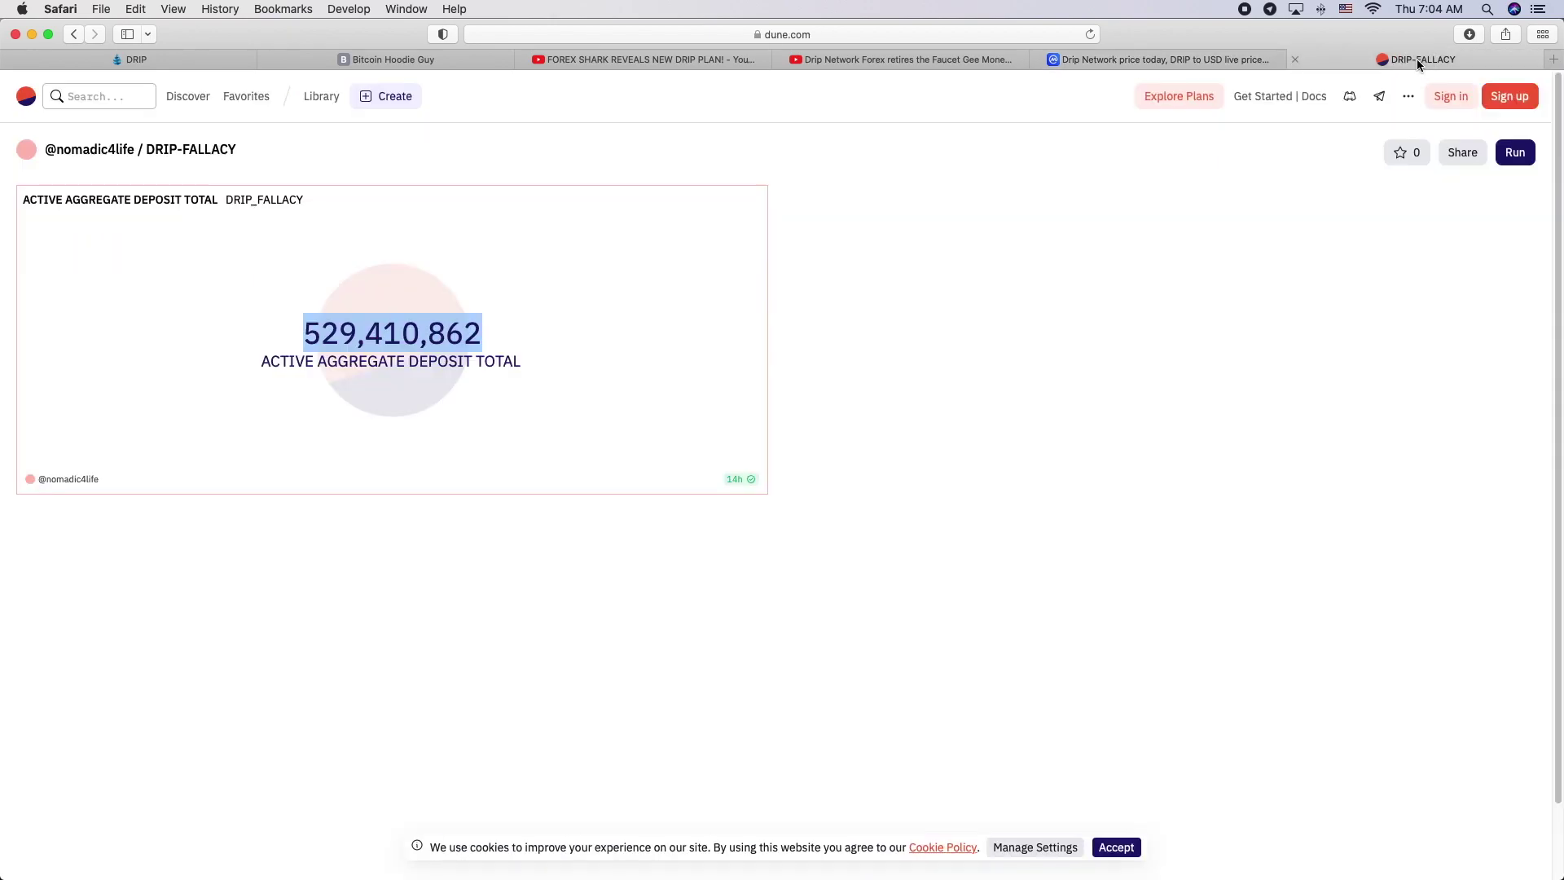
- Highlight the trailing digits and the whole 529,410,862 total, then check DRIP at $0.01681
drag(410, 334, 544, 351)
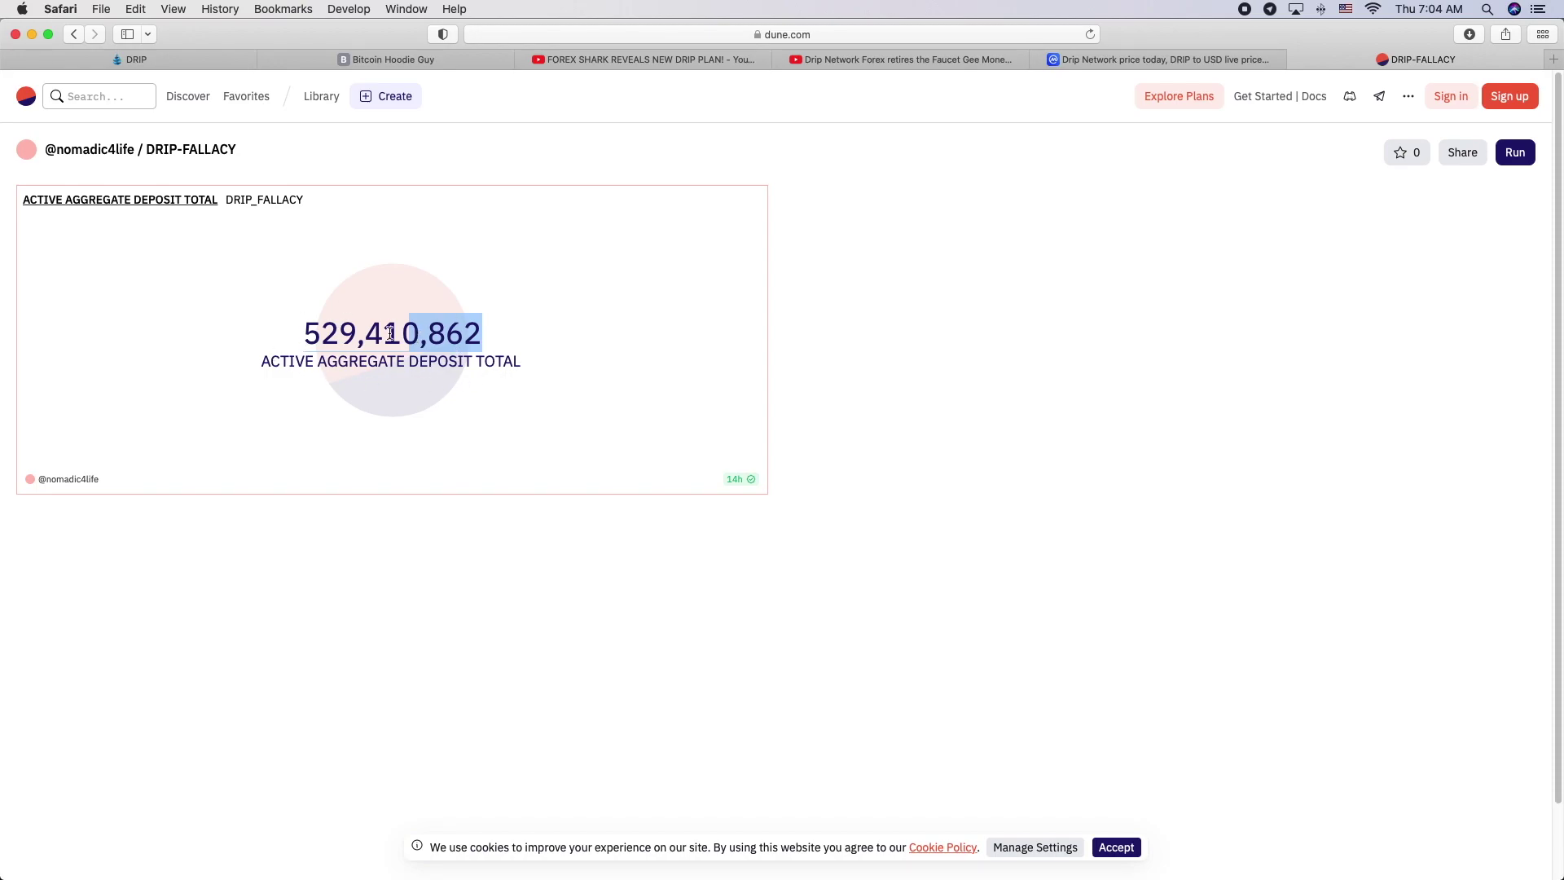
drag(313, 331, 510, 332)
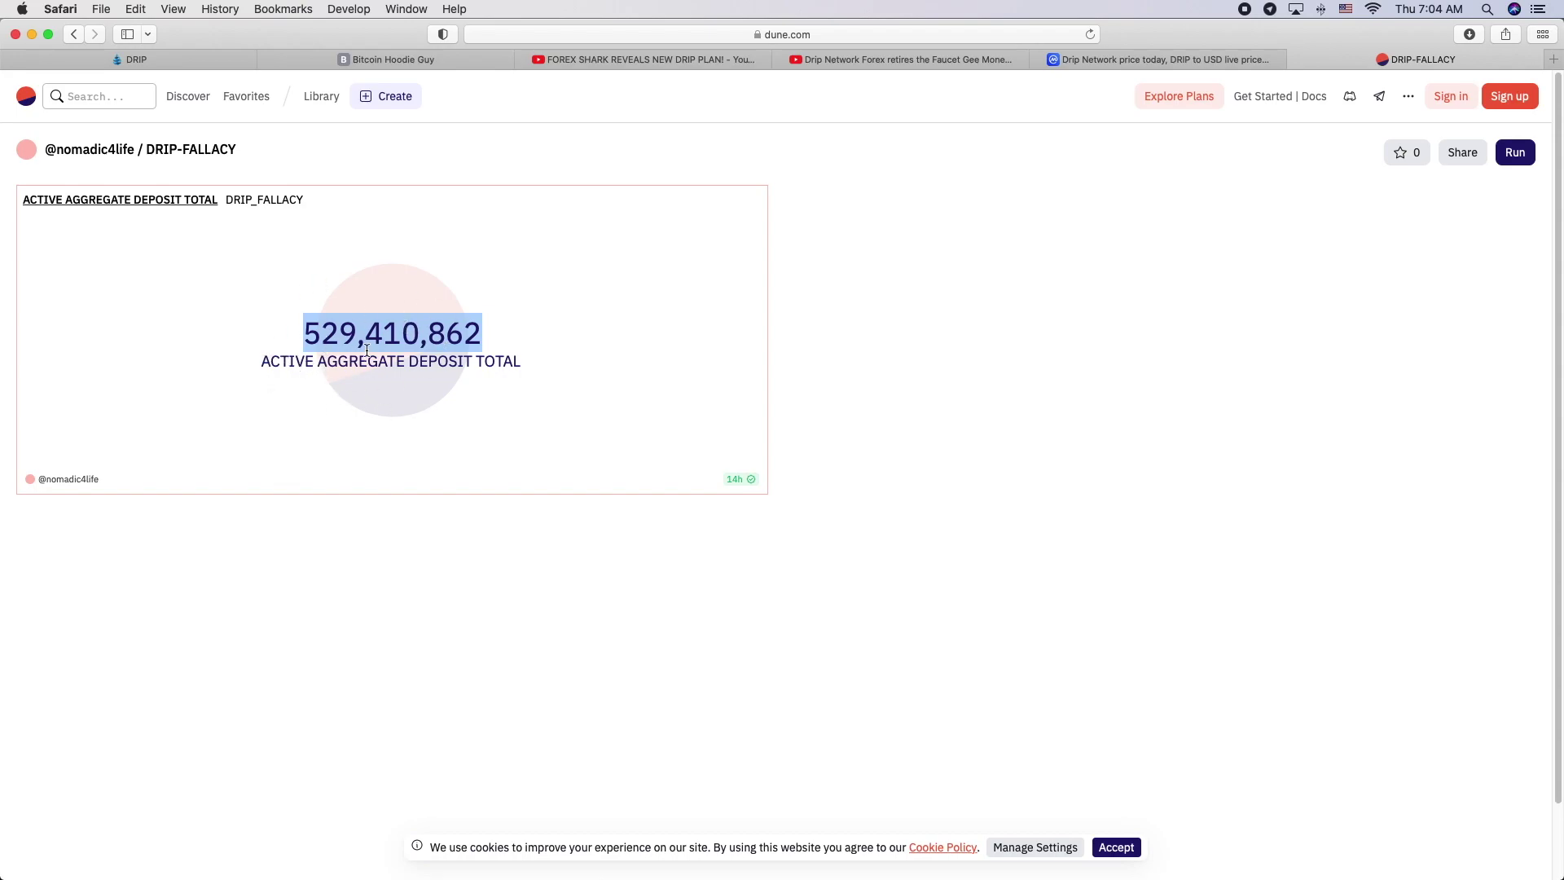
drag(410, 335, 531, 359)
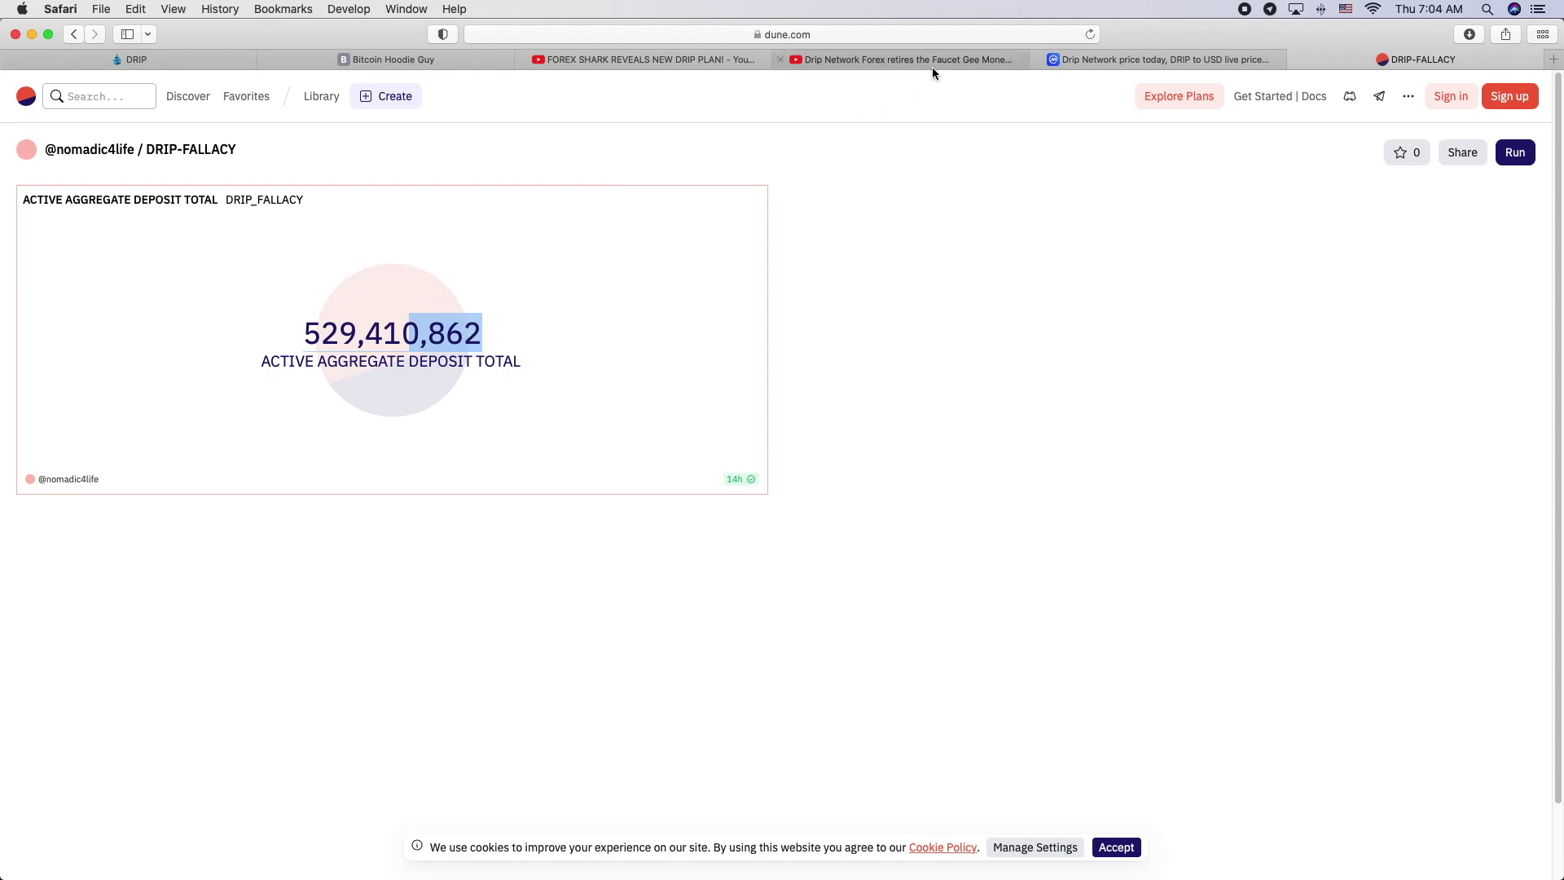
click(1119, 64)
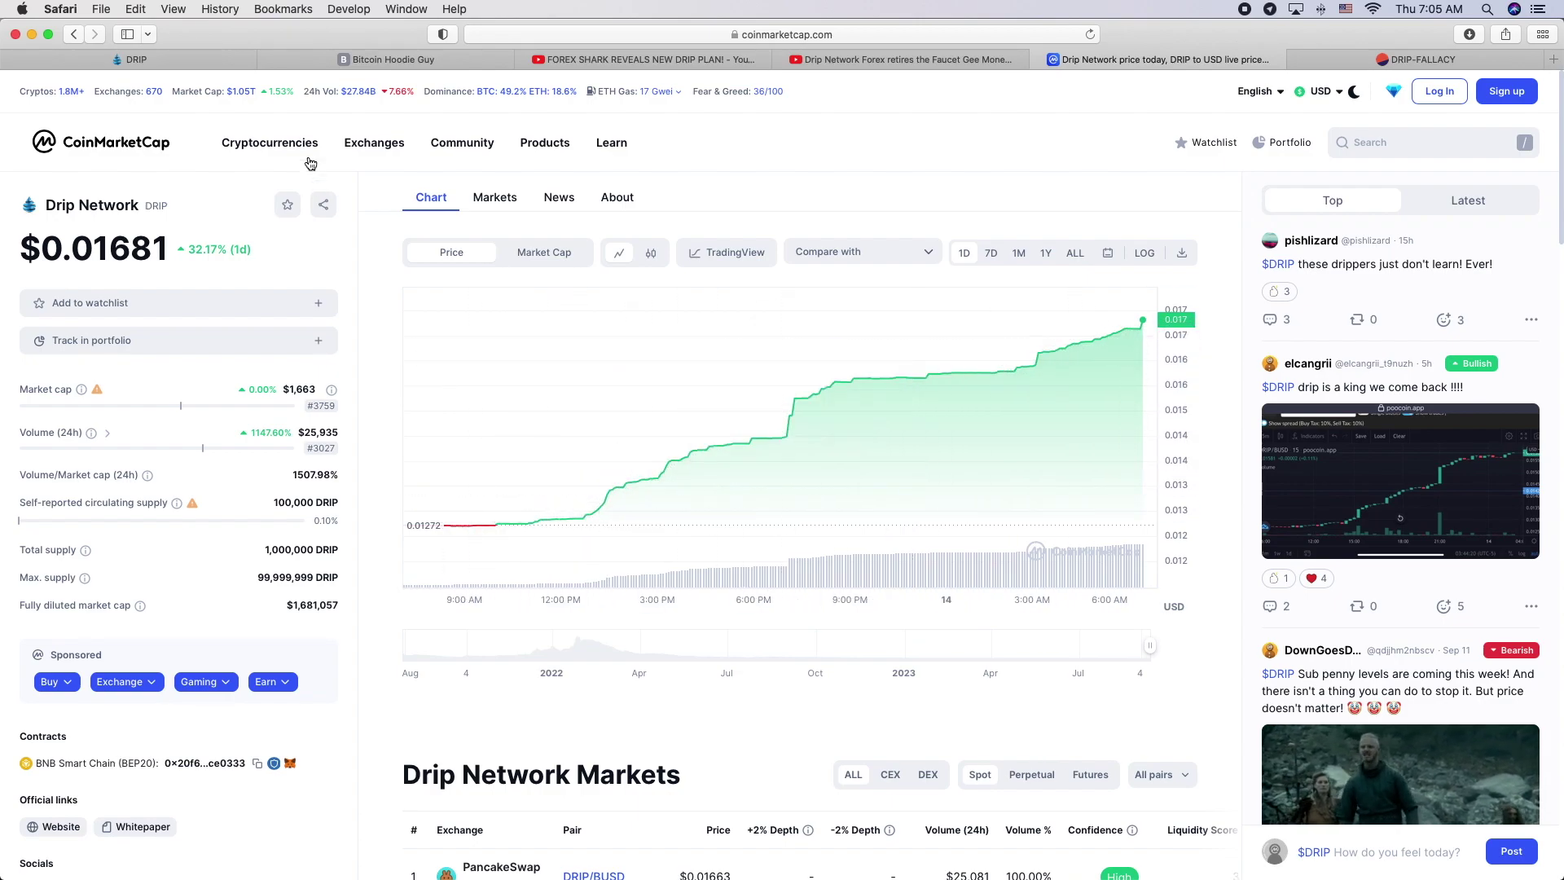
- Switch to the Bitcoin Hoodie Guy store showing four hoodies priced $29–$49
click(370, 59)
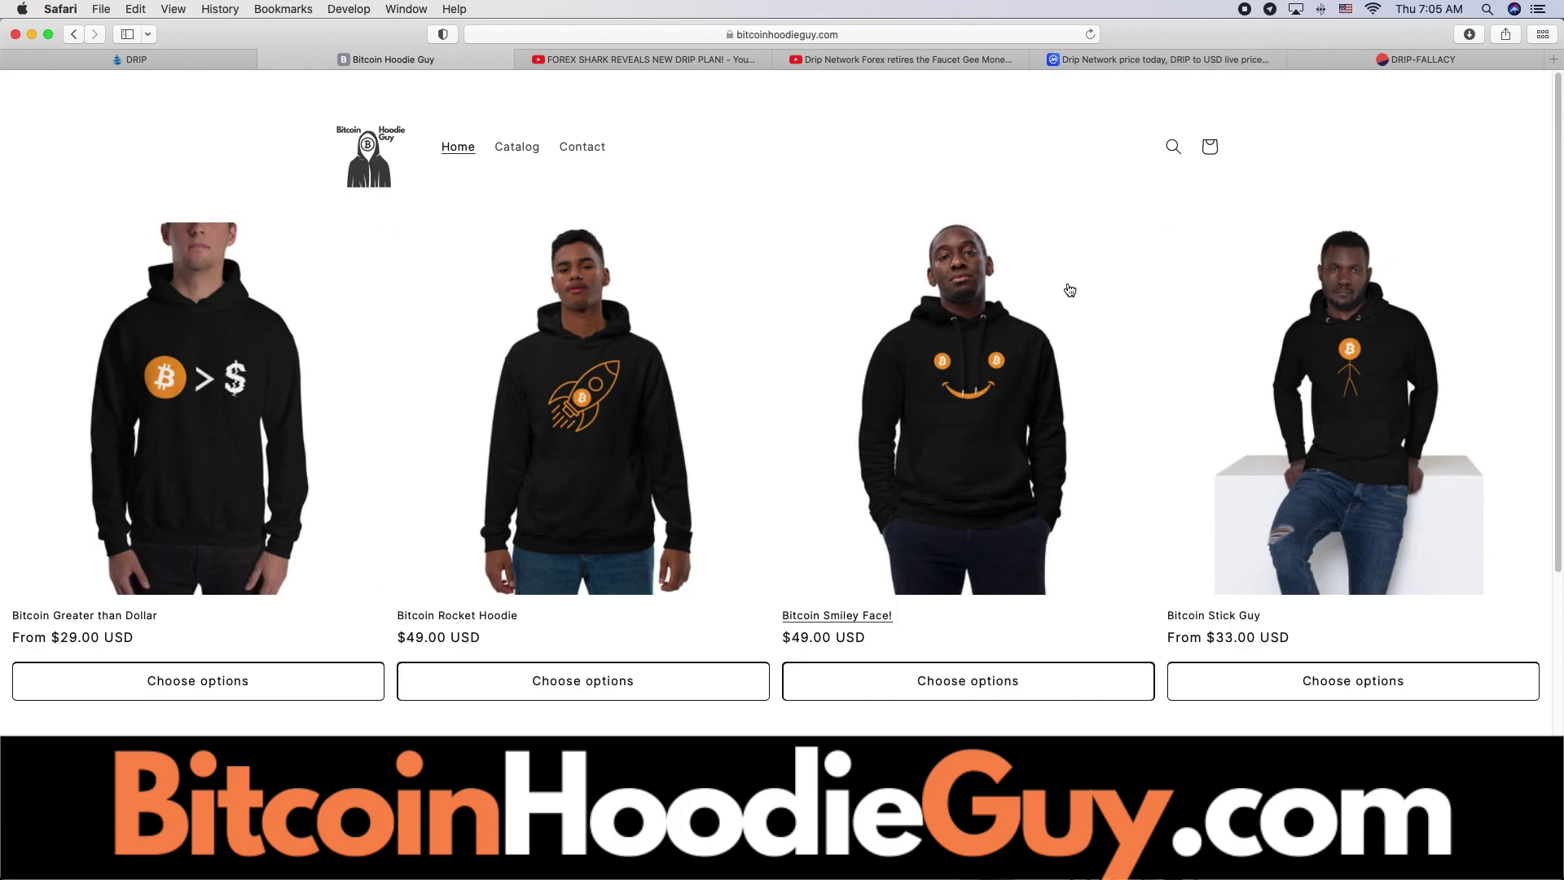
click(916, 60)
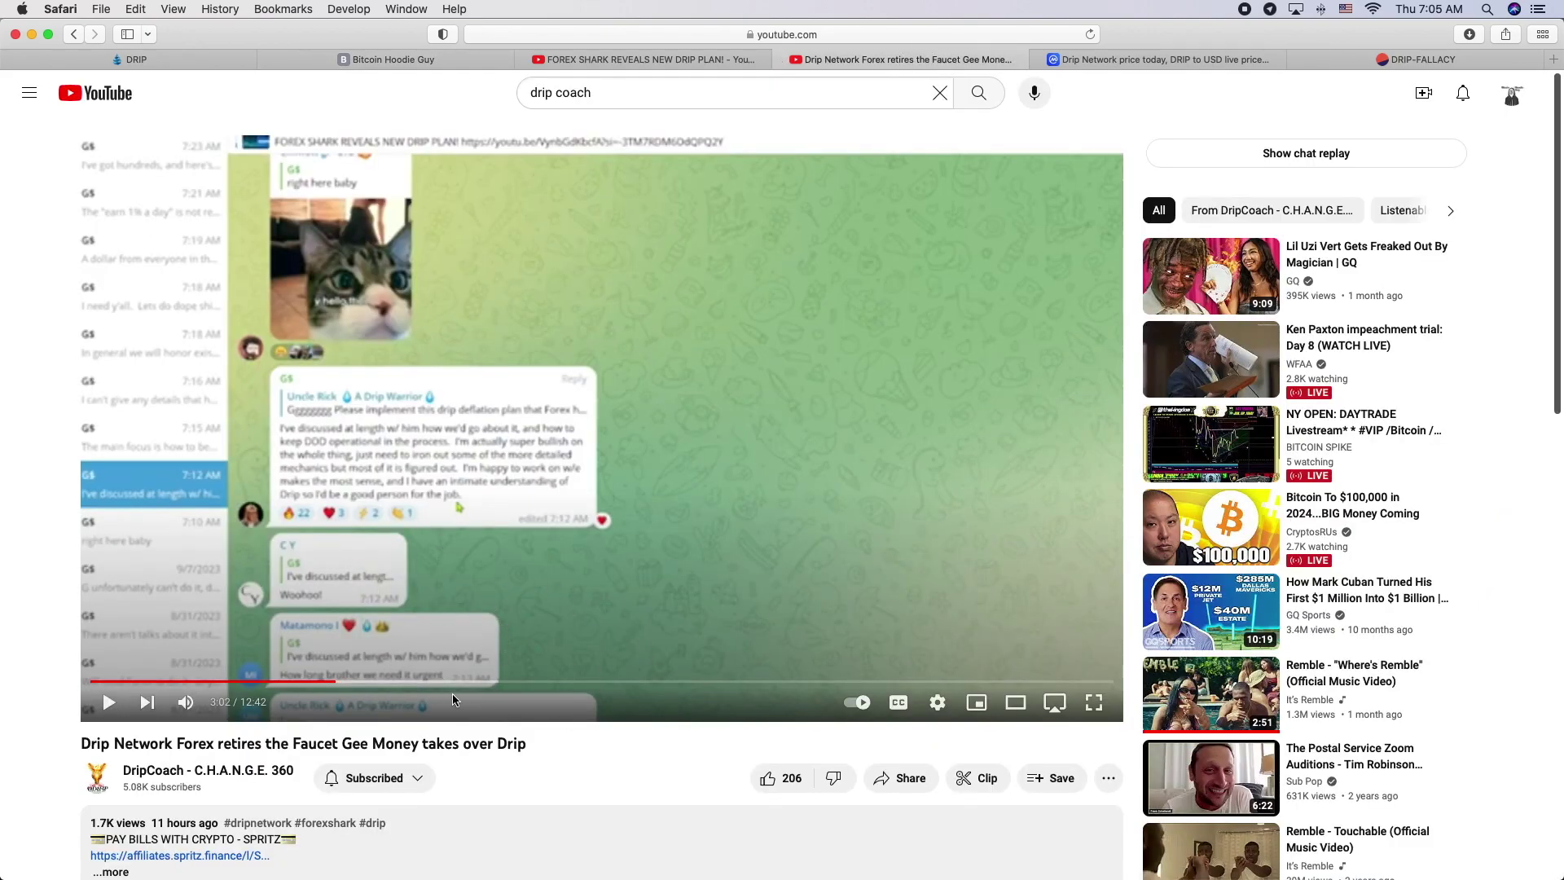
mouse_move(1161, 59)
click(1138, 56)
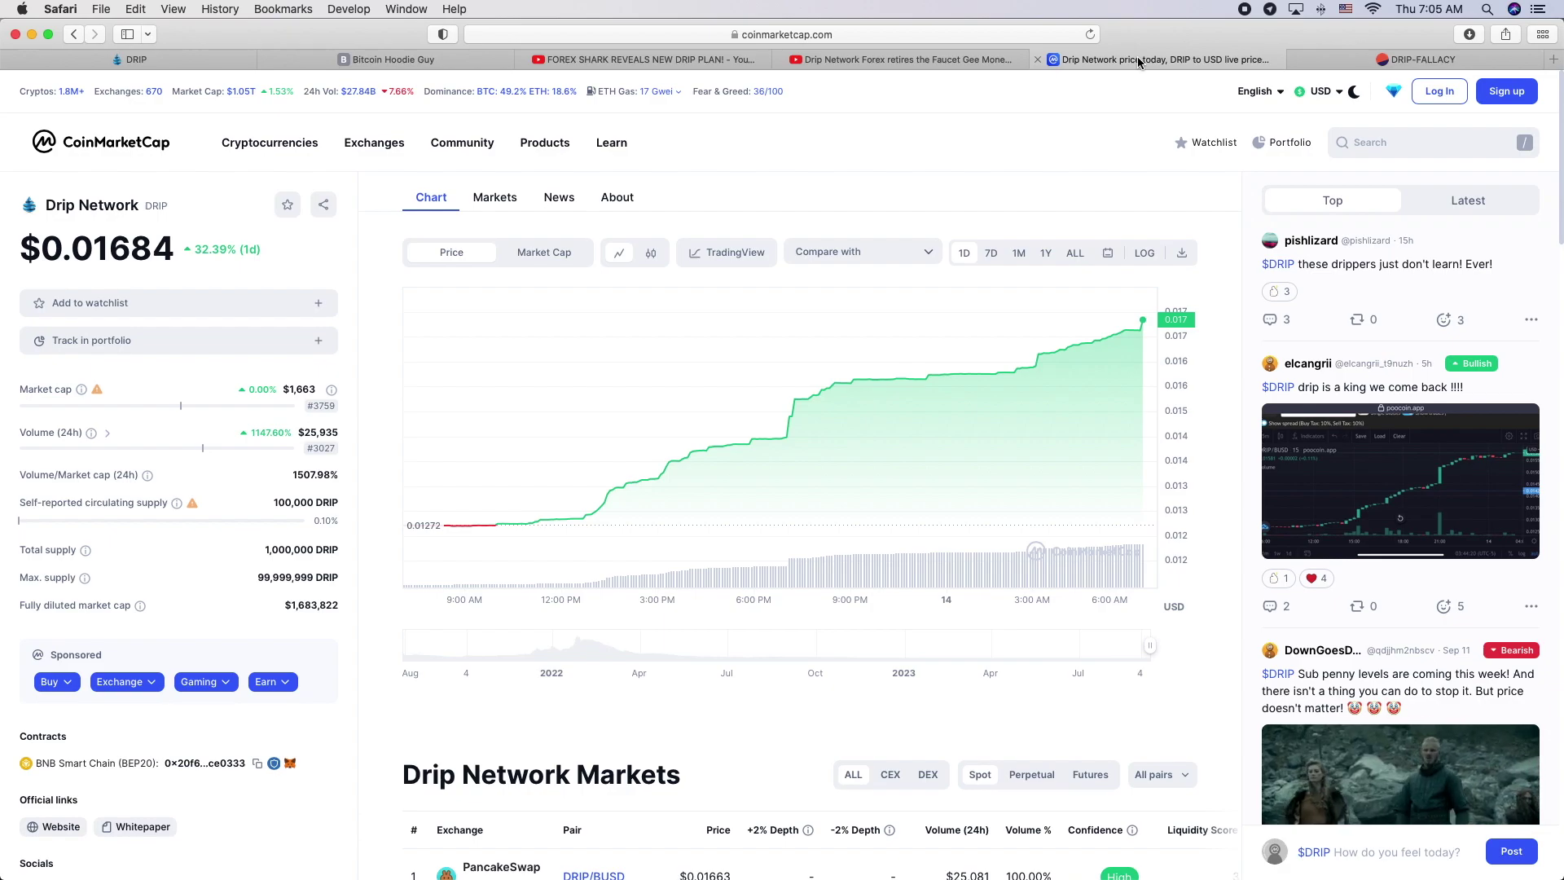
click(435, 60)
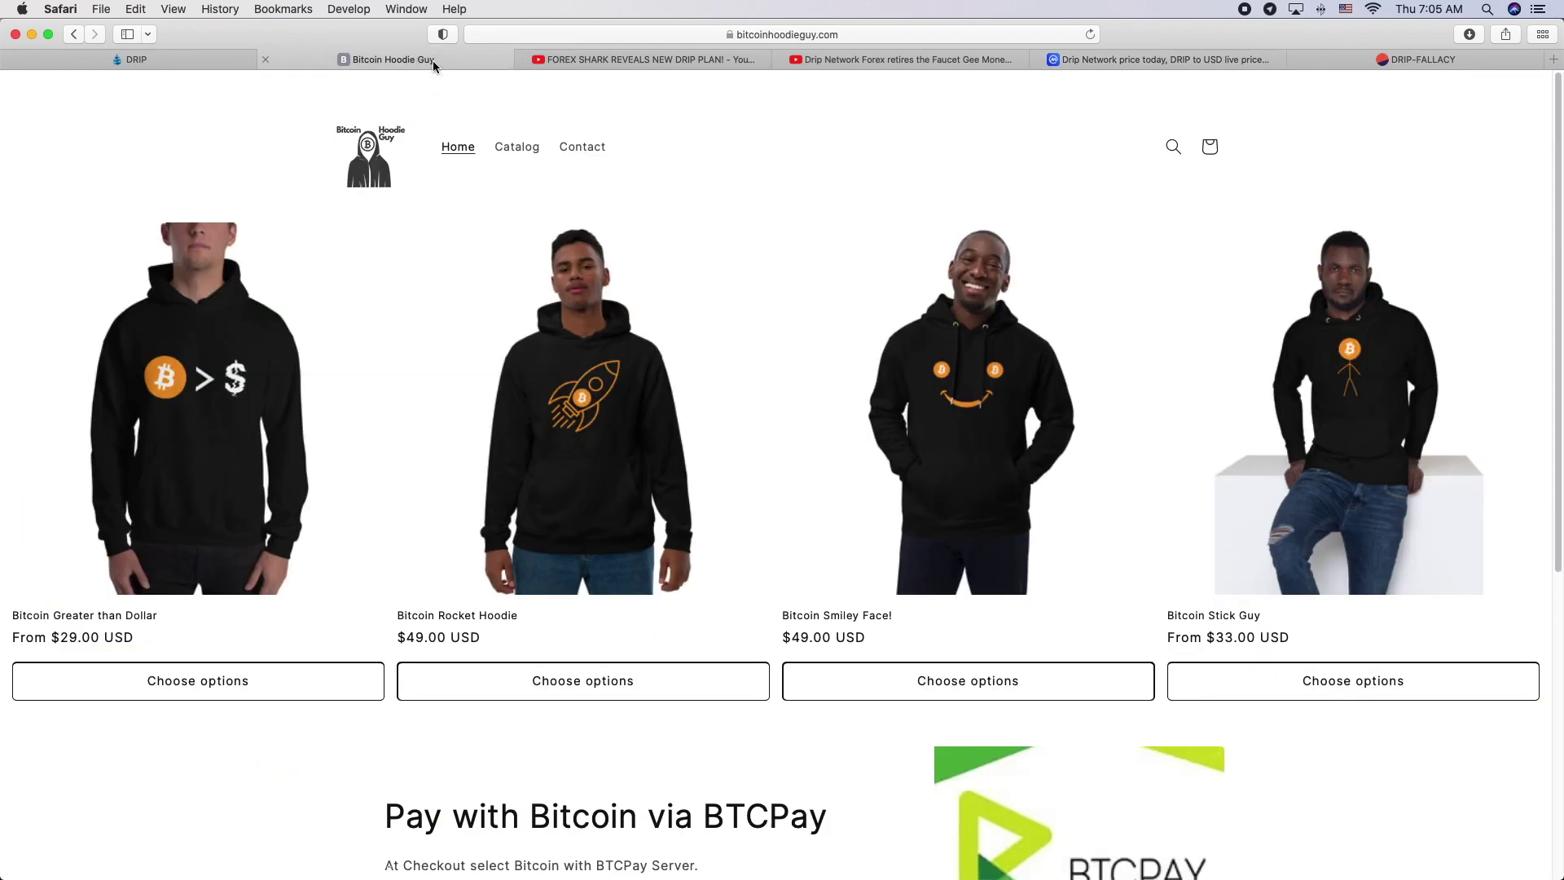